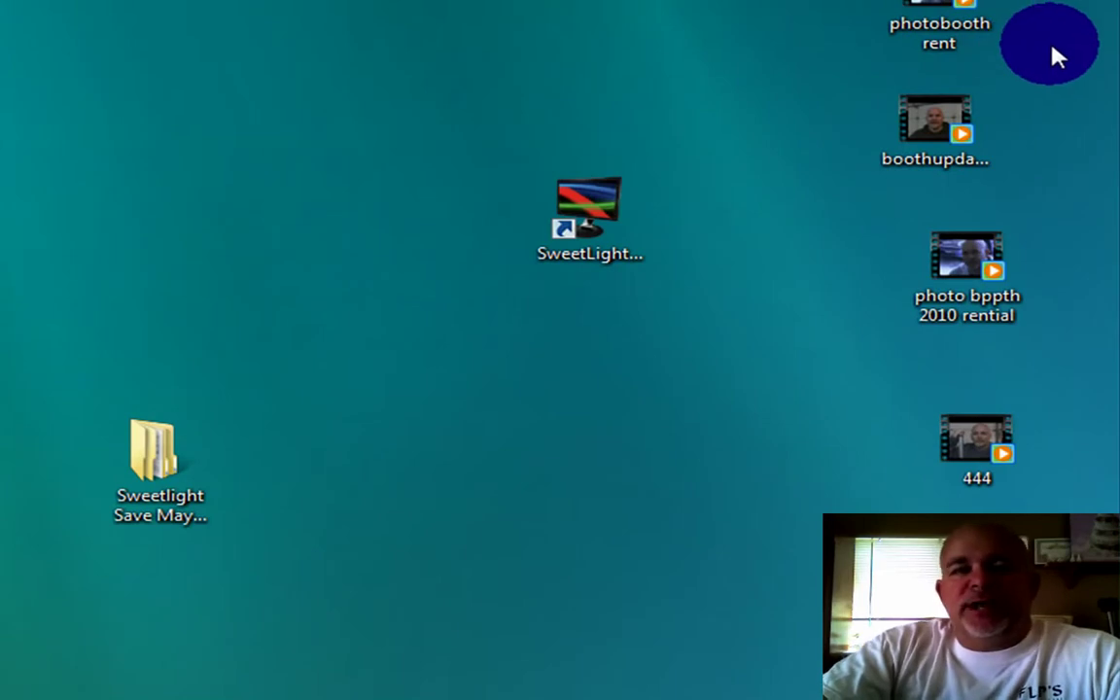
Launch the ShowXpress 62 ControlBoard on the default show (version 6.20), then close it.
{"action": "left_click", "coordinate": [978, 105]}
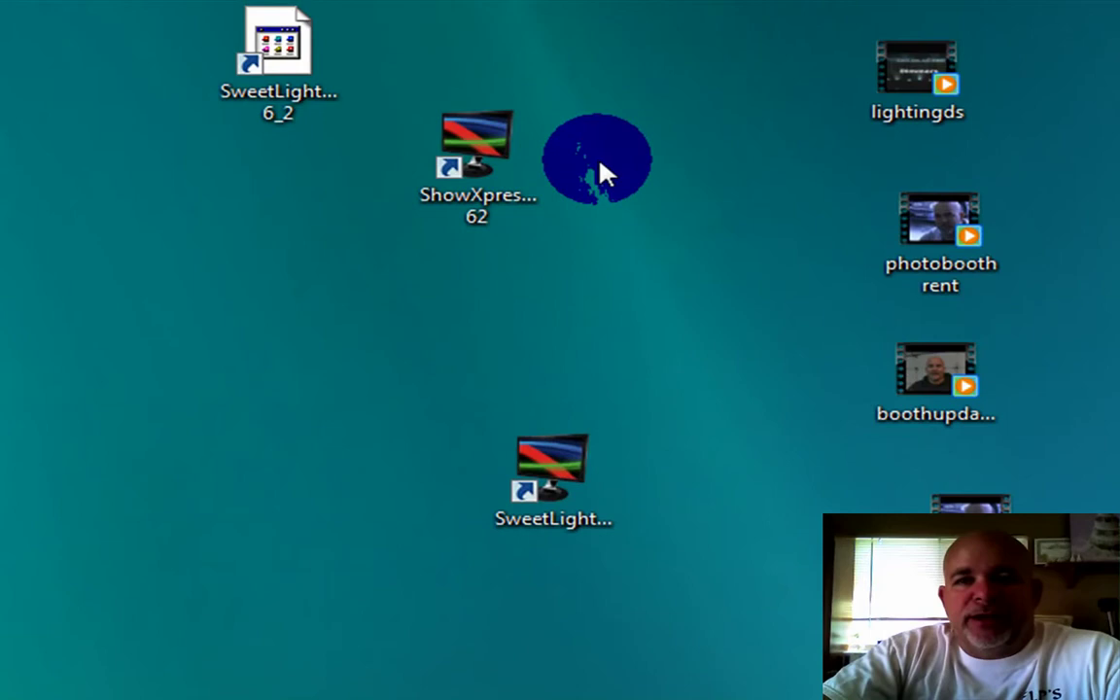
{"action": "left_click", "coordinate": [489, 145]}
{"action": "double_click", "coordinate": [489, 148]}
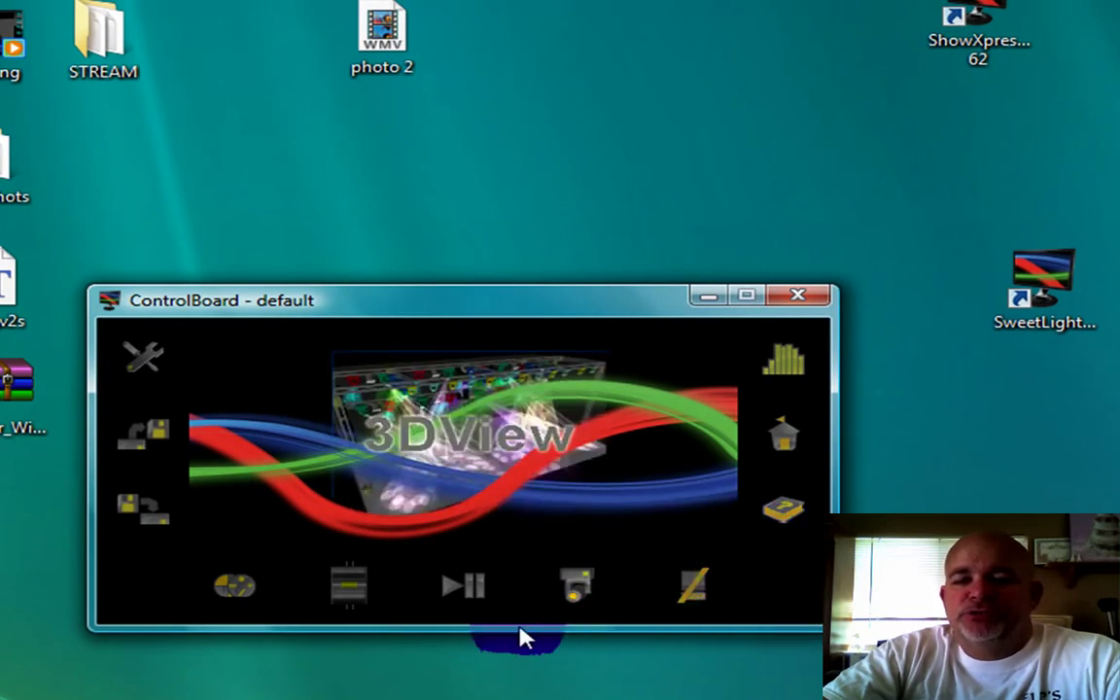
{"action": "left_click", "coordinate": [803, 299]}
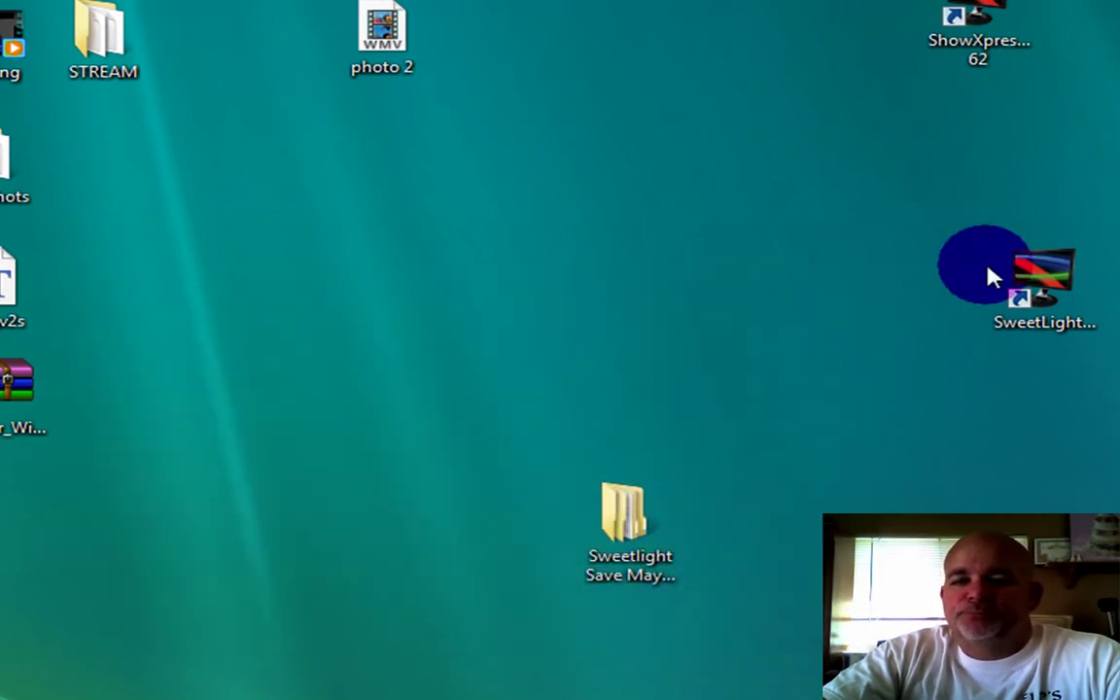
Launch the SweetLight ControlBoard, then quit it and confirm.
{"action": "left_click", "coordinate": [1028, 284]}
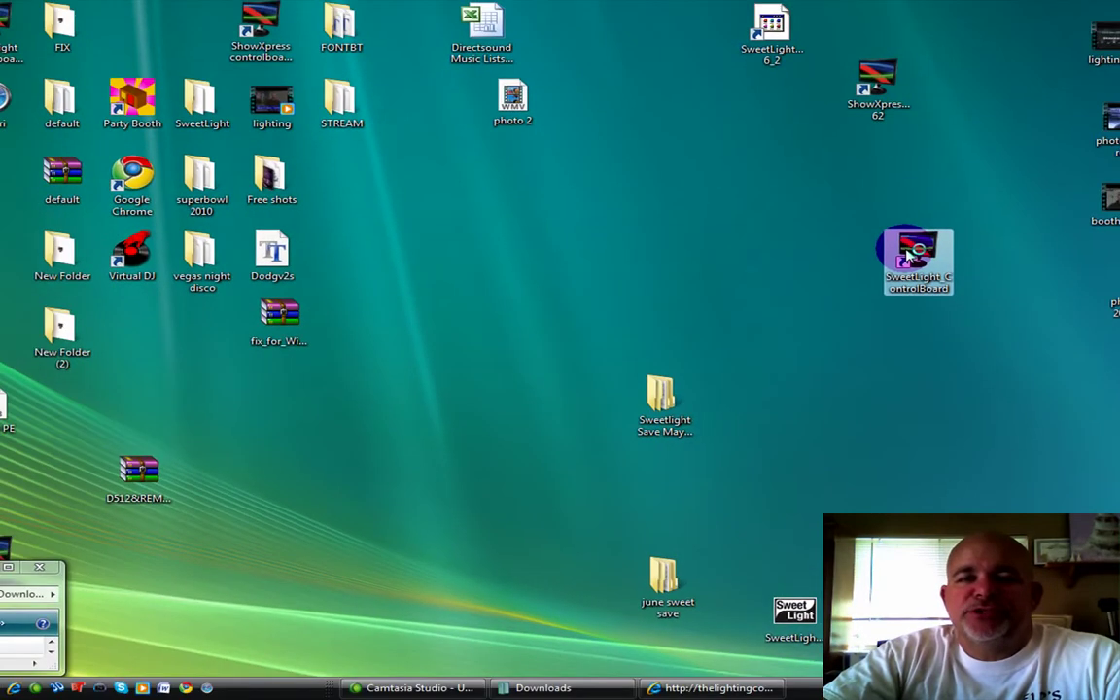
{"action": "double_click", "coordinate": [909, 254]}
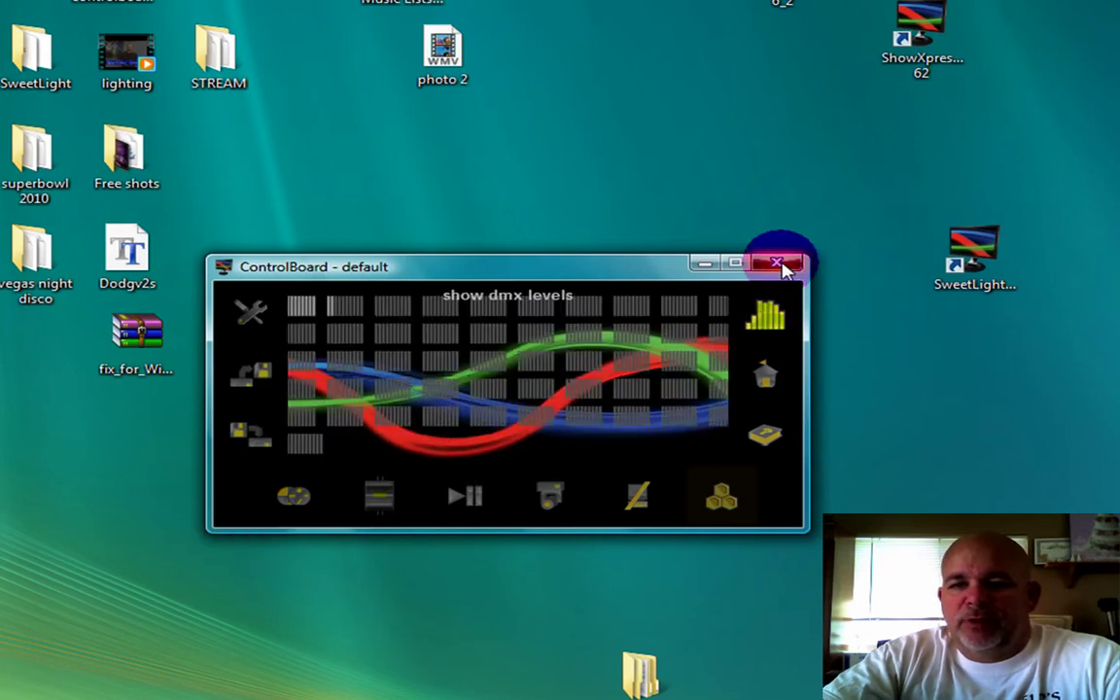
{"action": "left_click", "coordinate": [778, 262]}
{"action": "left_click", "coordinate": [486, 432]}
Relaunch SweetLight ControlBoard to verify version 6.22 beta1, then quit it again.
{"action": "double_click", "coordinate": [970, 270]}
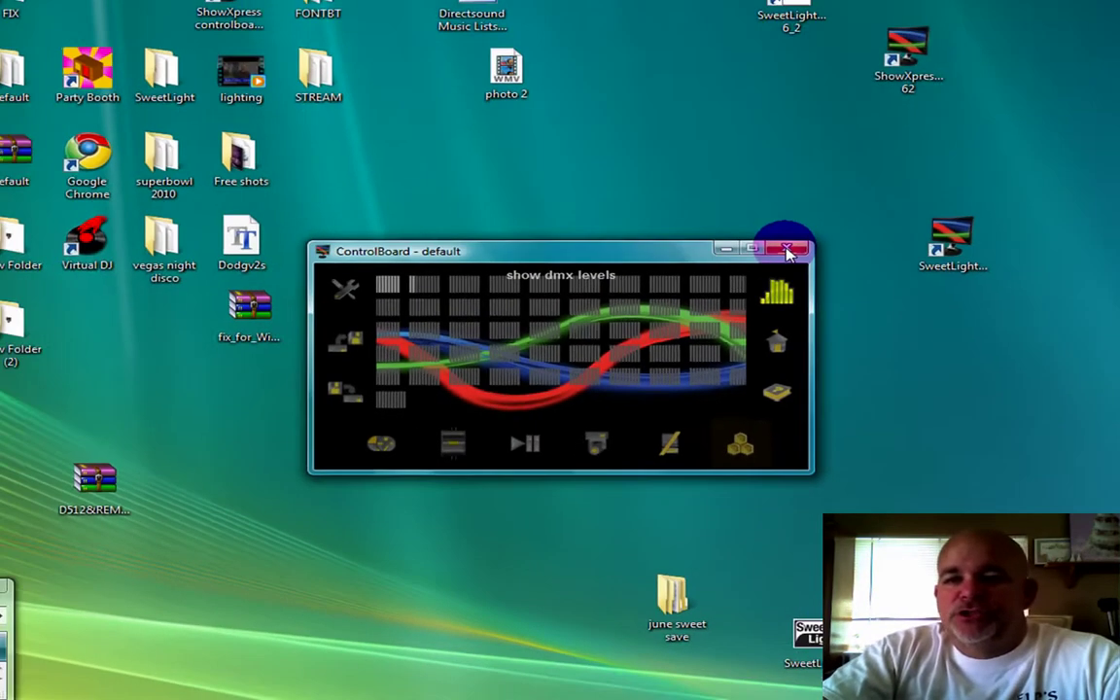
{"action": "left_click", "coordinate": [878, 184]}
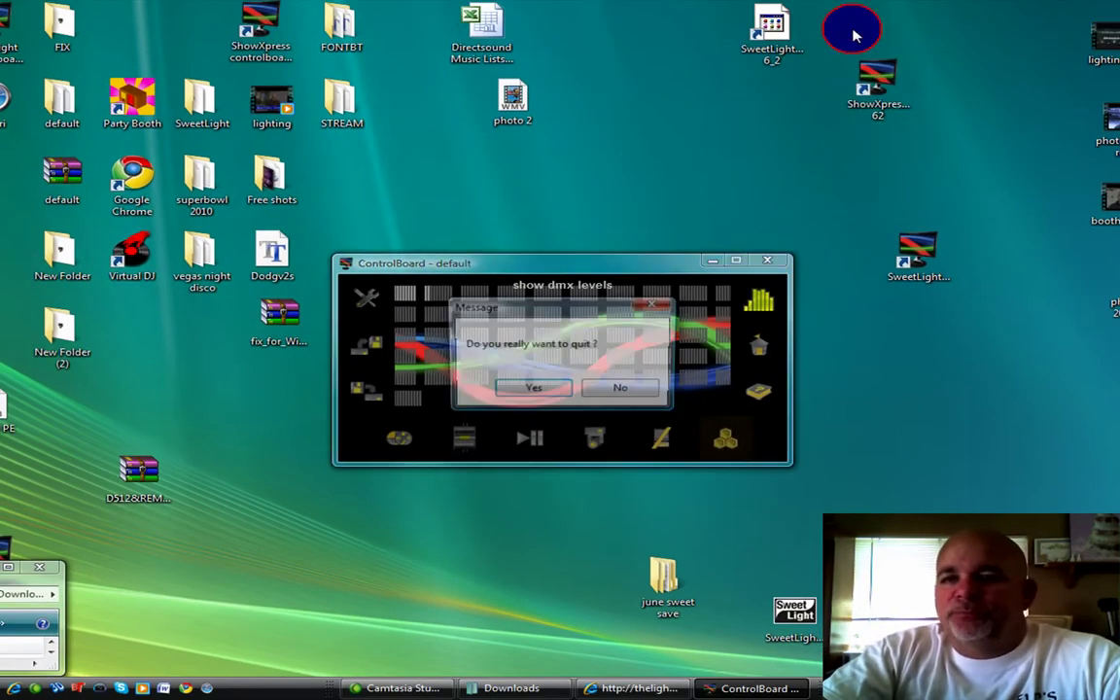
{"action": "left_click", "coordinate": [564, 393]}
{"action": "left_click", "coordinate": [859, 88]}
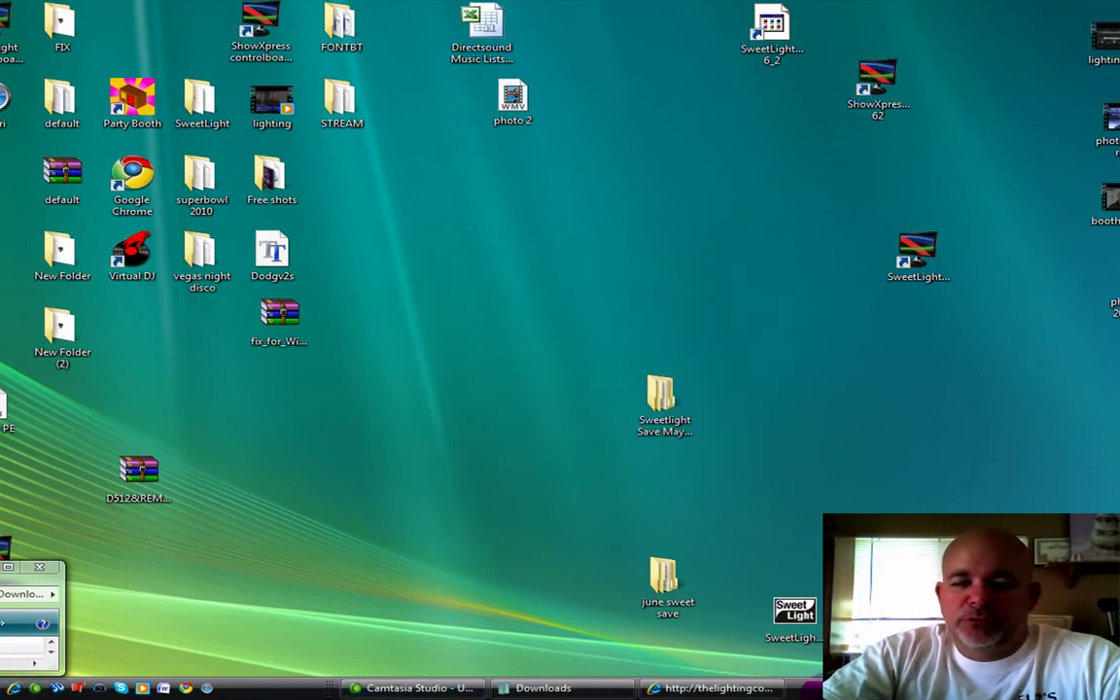
Bring the thelightingcontroller.com page forward and open the software version 6 forum.
{"action": "left_click", "coordinate": [513, 90]}
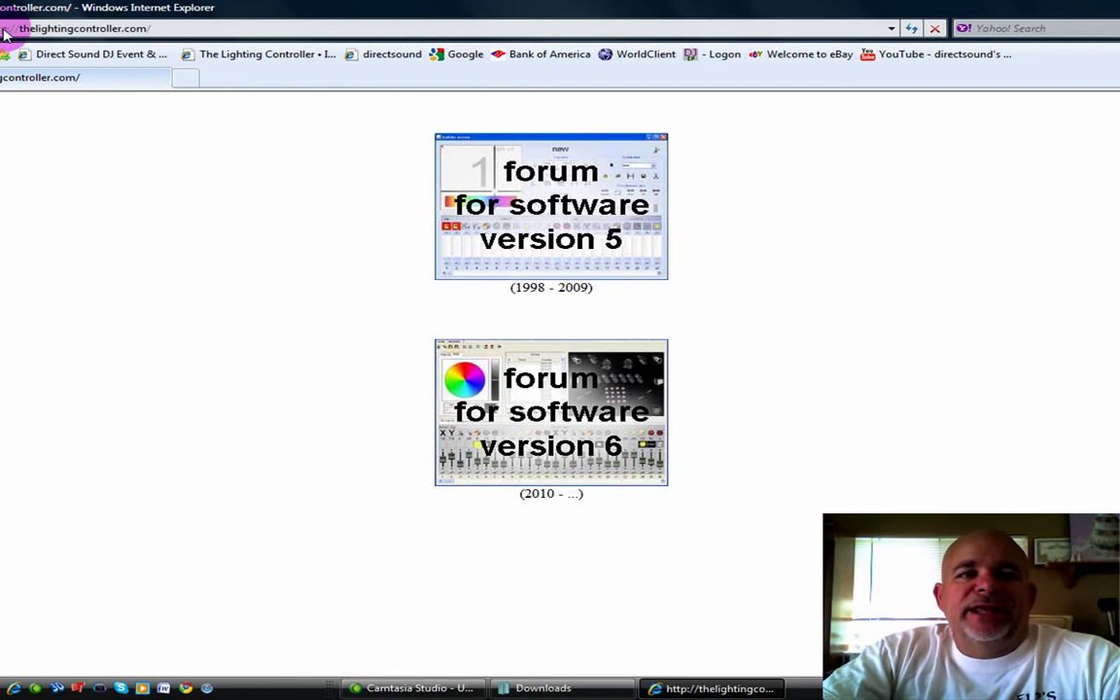
{"action": "left_click_drag", "start_coordinate": [5, 34], "coordinate": [32, 37]}
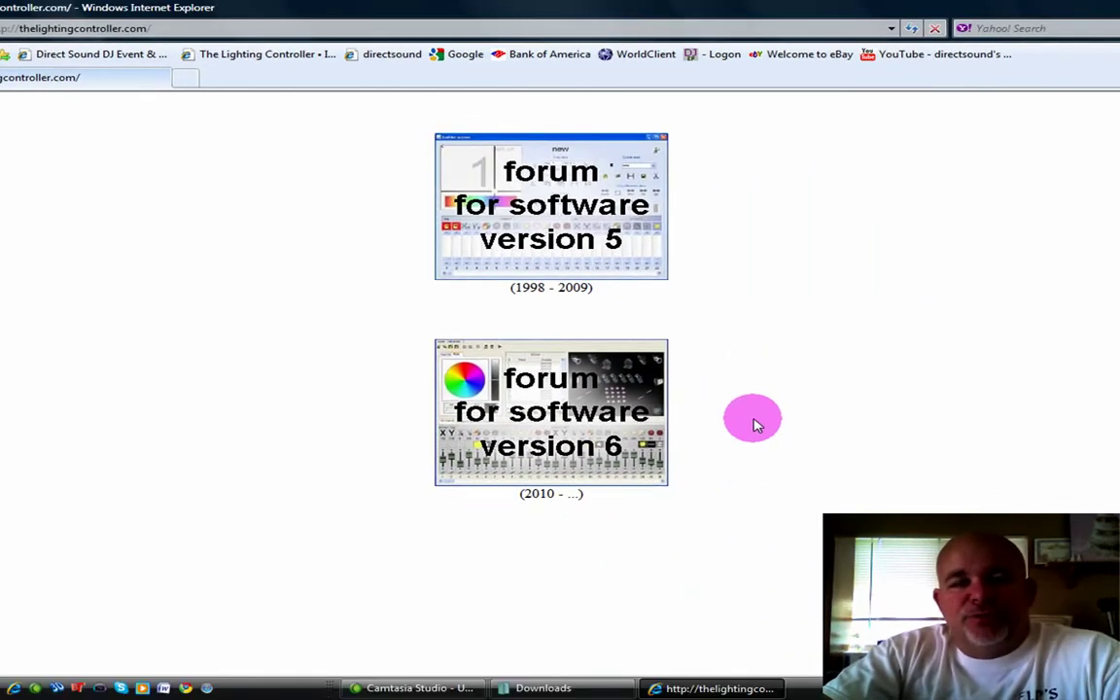
{"action": "left_click", "coordinate": [593, 424]}
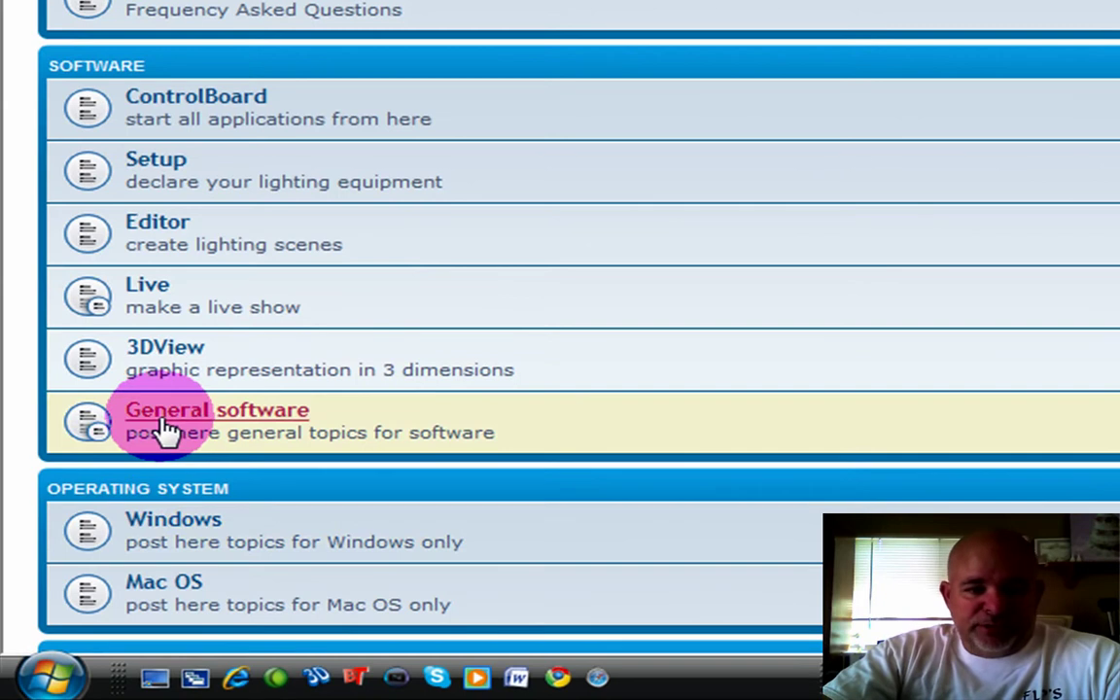
Navigate General software > beta versions > 6.22 beta in the forum.
{"action": "left_click", "coordinate": [159, 430]}
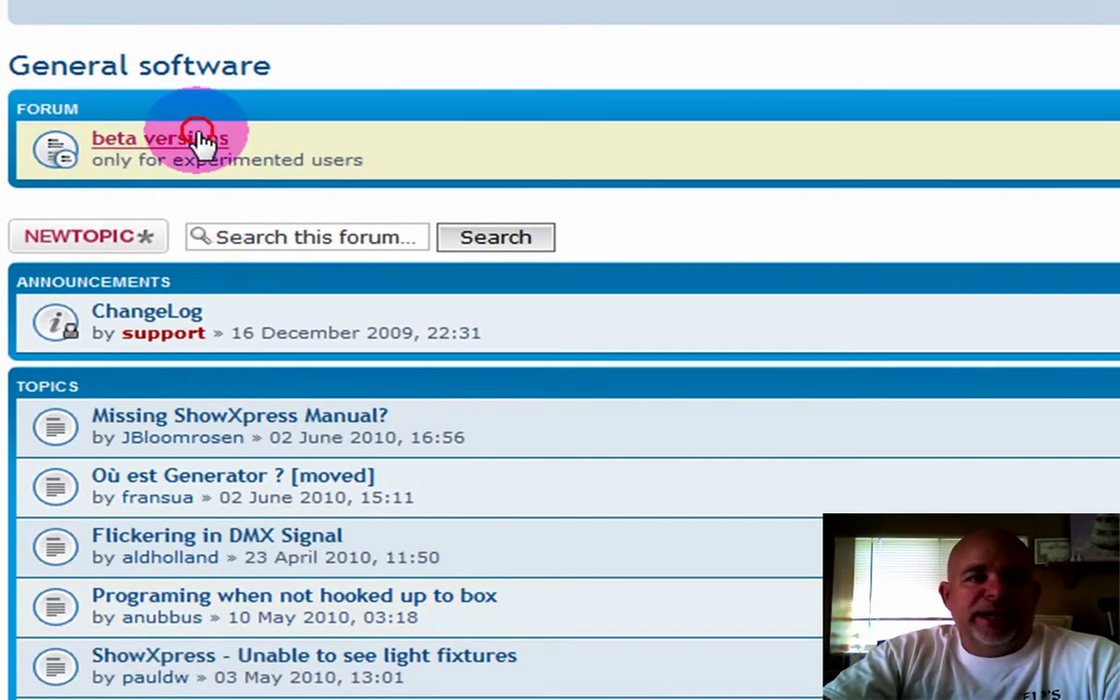
{"action": "left_click", "coordinate": [204, 141]}
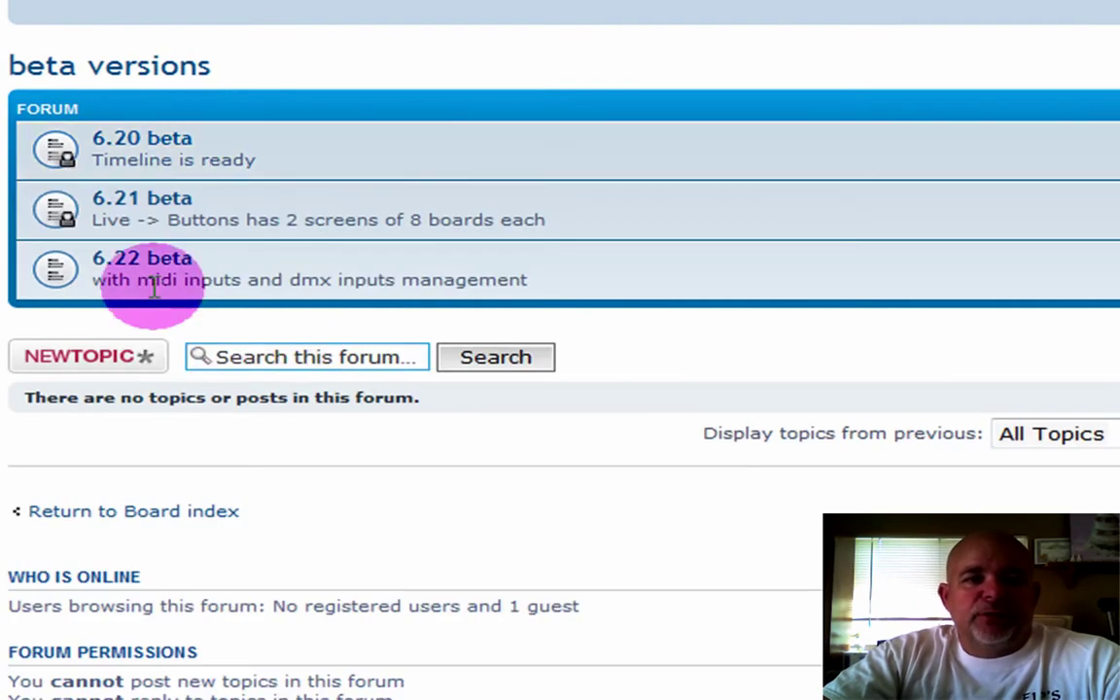
{"action": "left_click", "coordinate": [111, 261]}
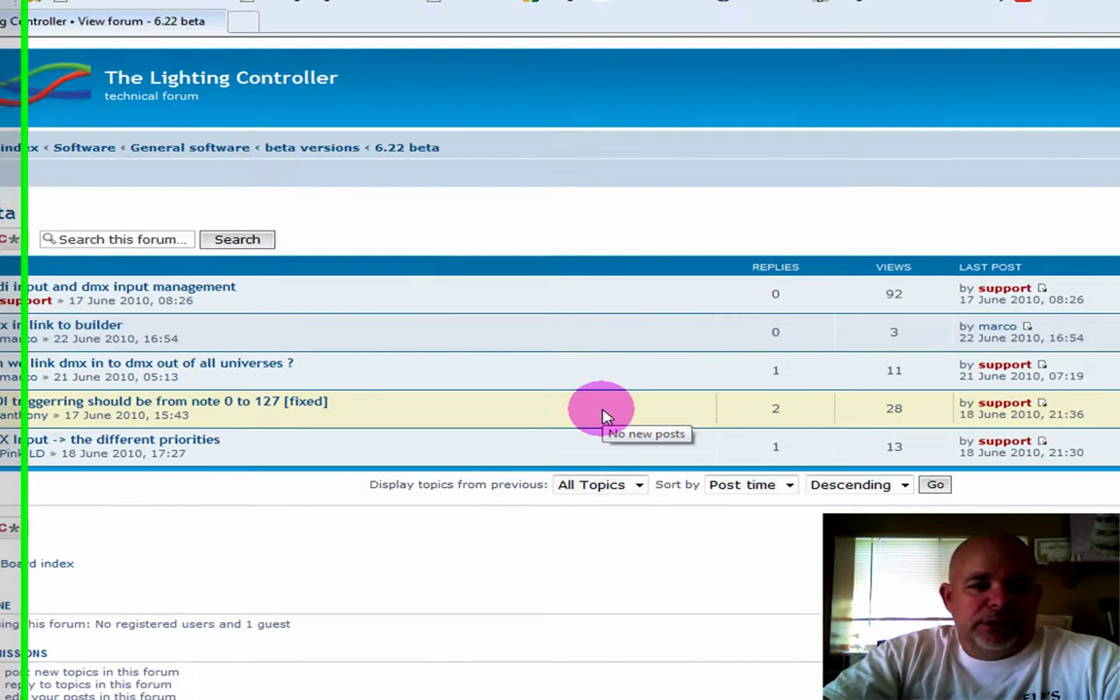
{"action": "scroll", "coordinate": [583, 583], "scroll_direction": "down", "scroll_amount": 2}
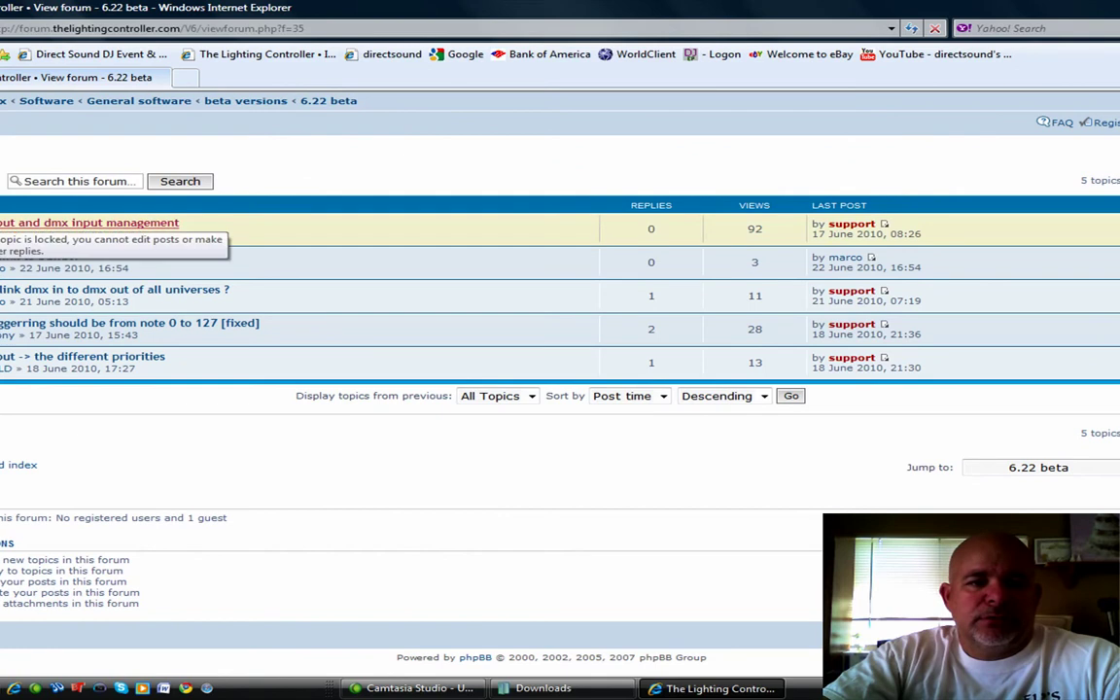
Open the midi and dmx input management topic and follow its software/beta download link.
{"action": "left_click", "coordinate": [89, 222]}
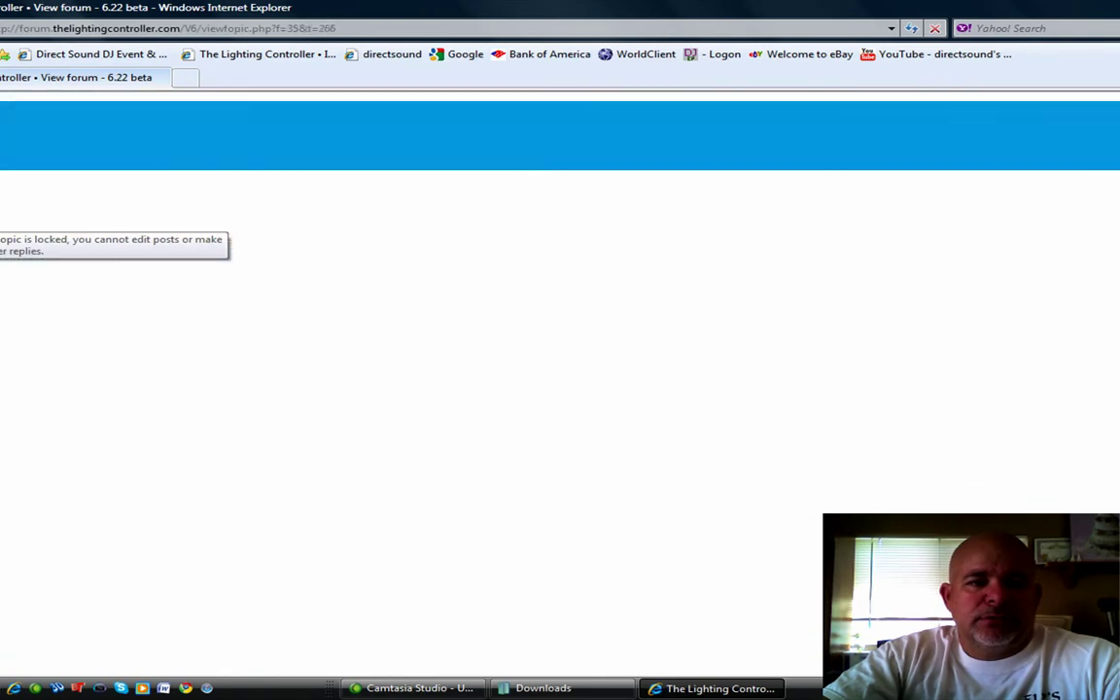
{"action": "scroll", "coordinate": [571, 379], "scroll_direction": "down", "scroll_amount": 5}
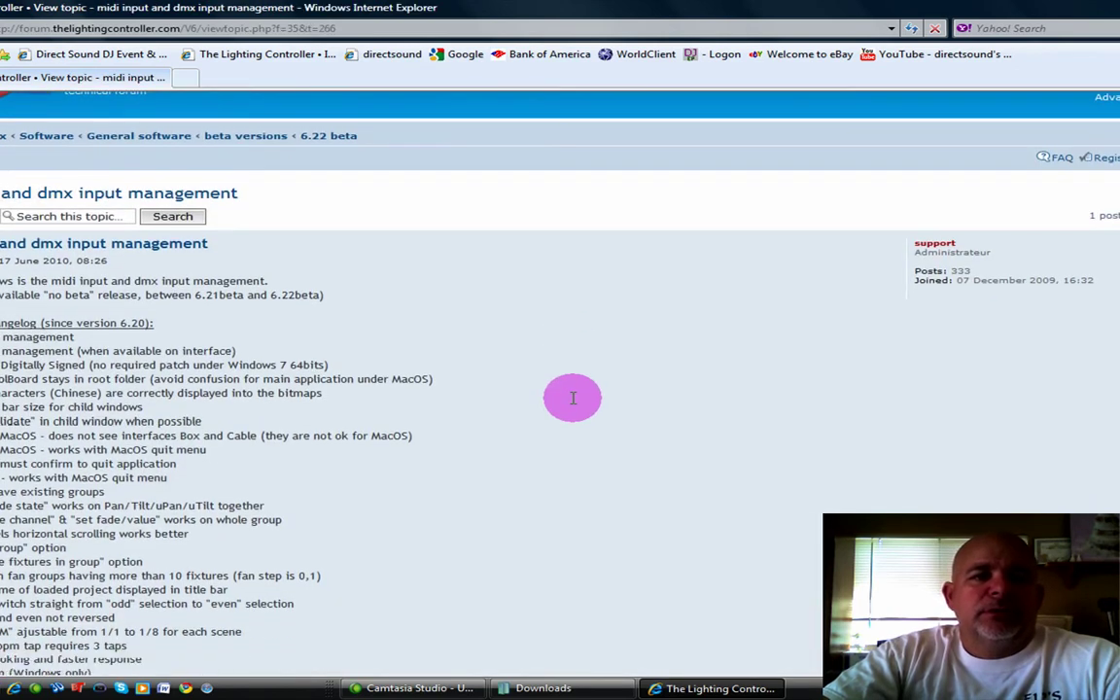
{"action": "scroll", "coordinate": [573, 405], "scroll_direction": "down", "scroll_amount": 10}
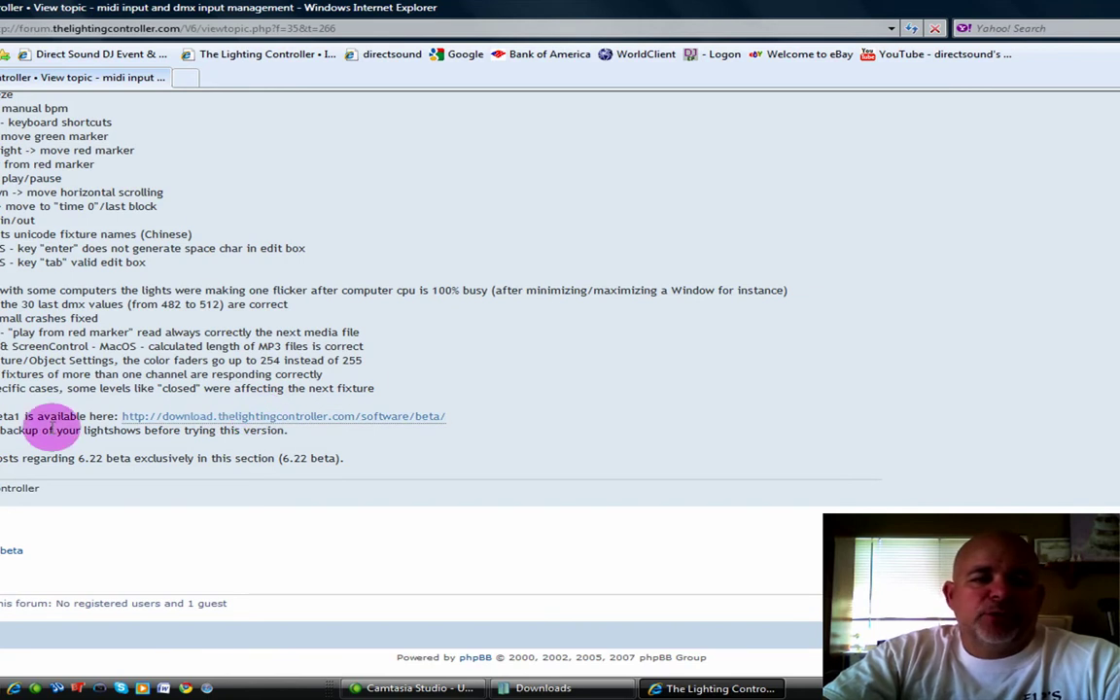
{"action": "left_click", "coordinate": [183, 417]}
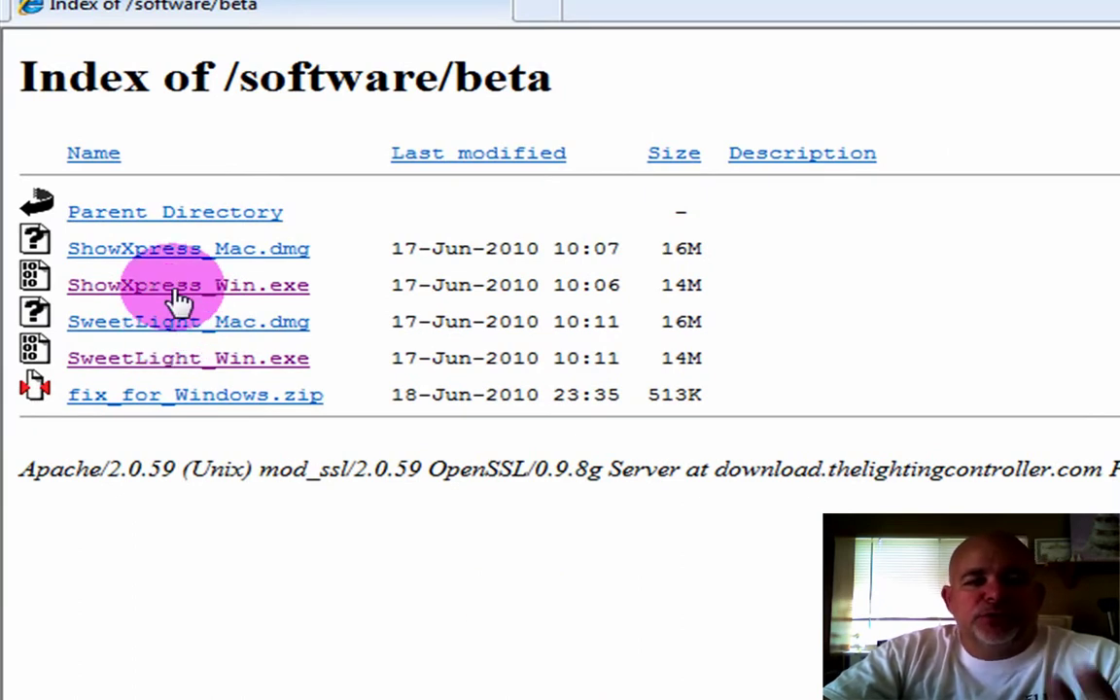
Start and cancel the ShowXpress_Win.exe download.
{"action": "left_click", "coordinate": [179, 300]}
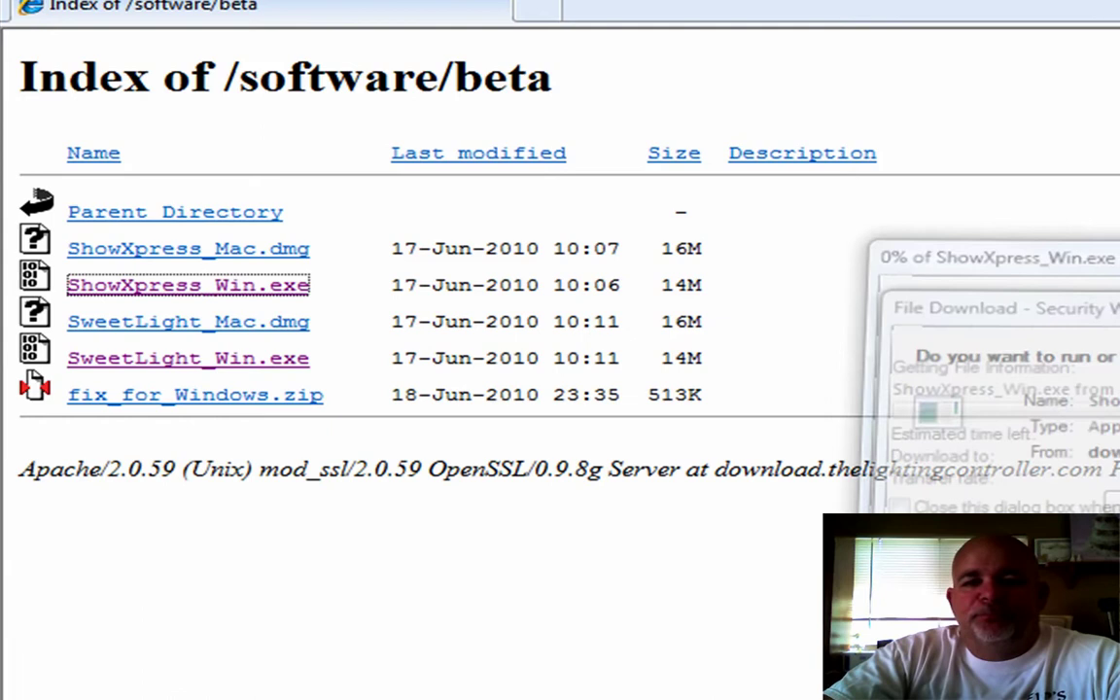
{"action": "left_click", "coordinate": [225, 337]}
{"action": "left_click", "coordinate": [309, 373]}
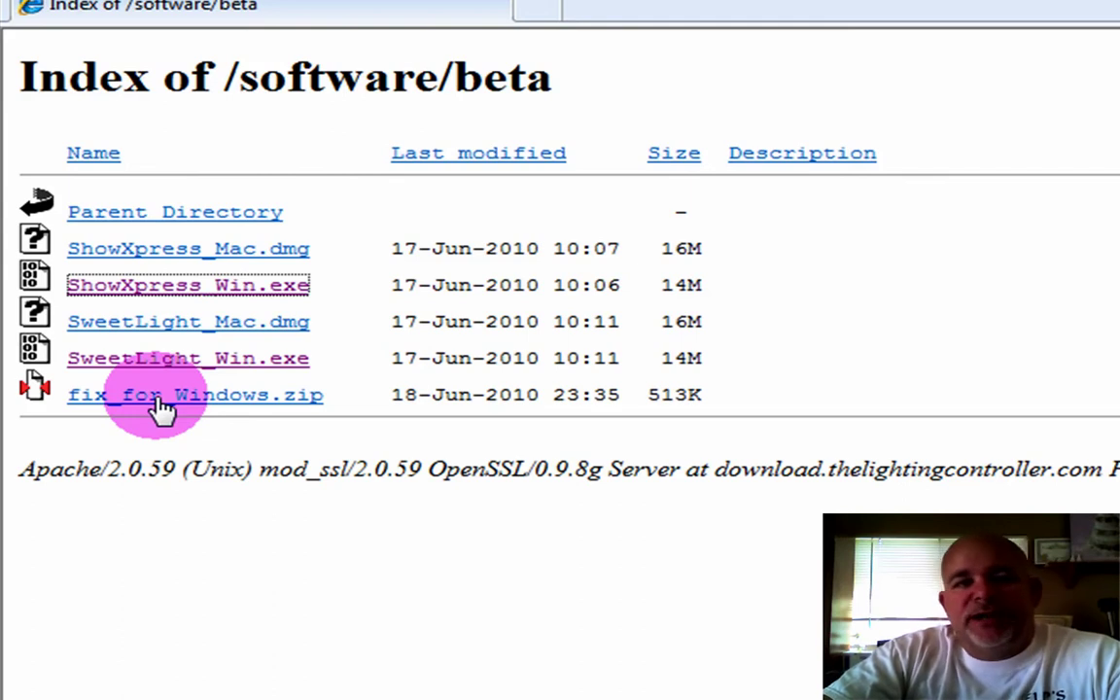
Save fix_for_Windows.zip to Downloads, replacing the old copy, and open it.
{"action": "left_click", "coordinate": [157, 399]}
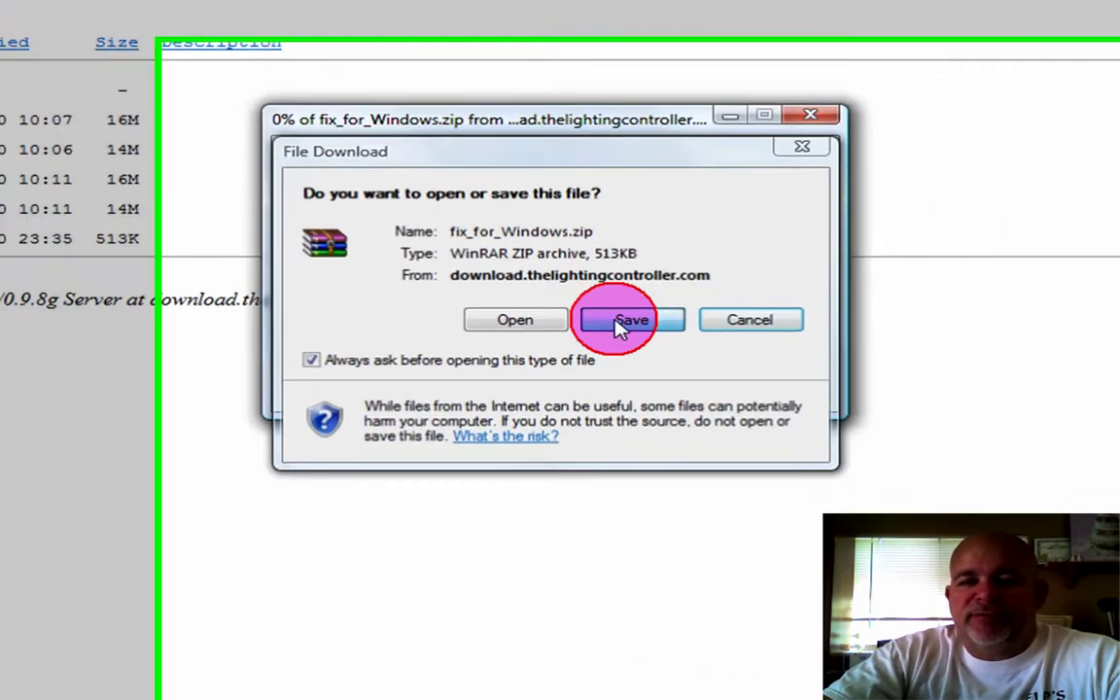
{"action": "left_click", "coordinate": [619, 328]}
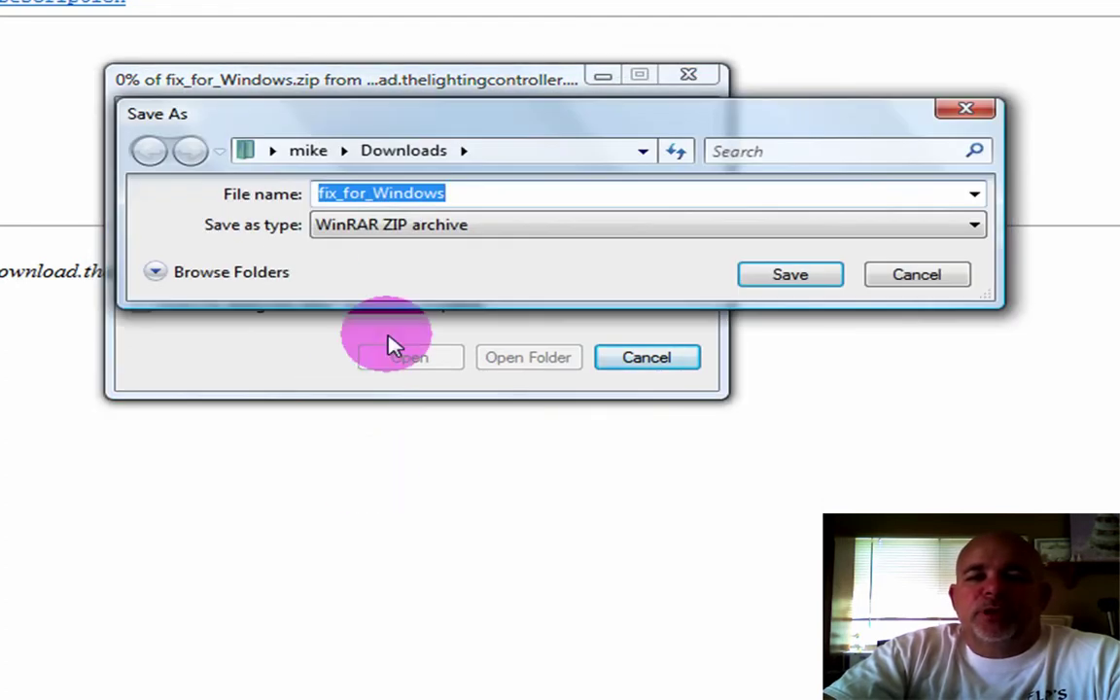
{"action": "left_click", "coordinate": [782, 275]}
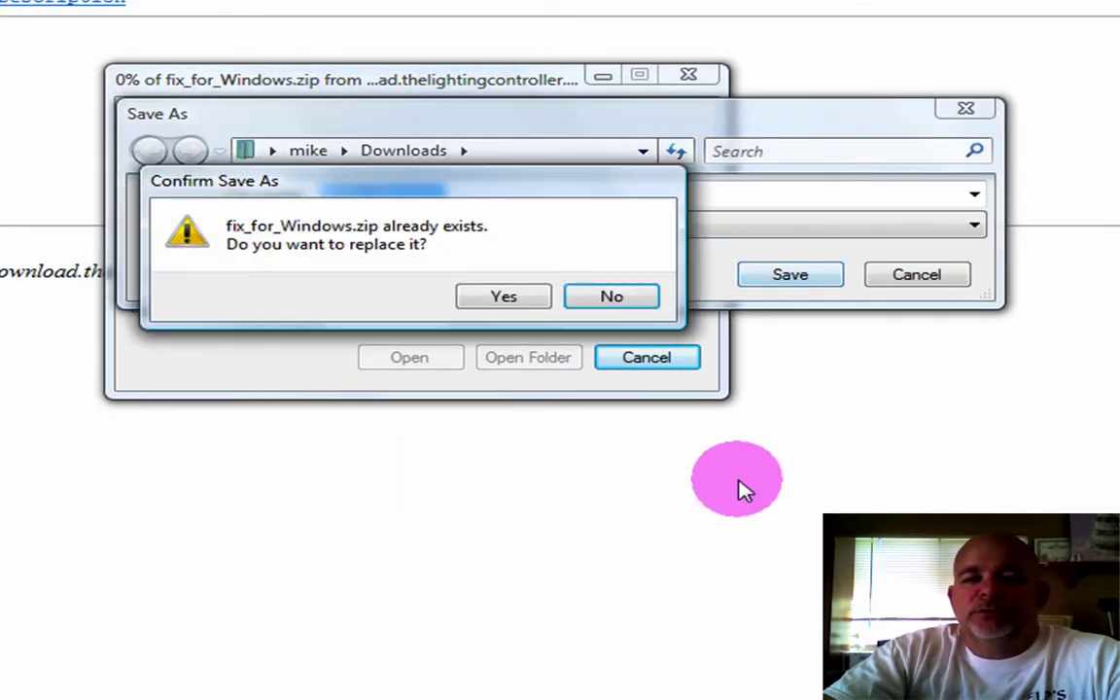
{"action": "left_click", "coordinate": [500, 297]}
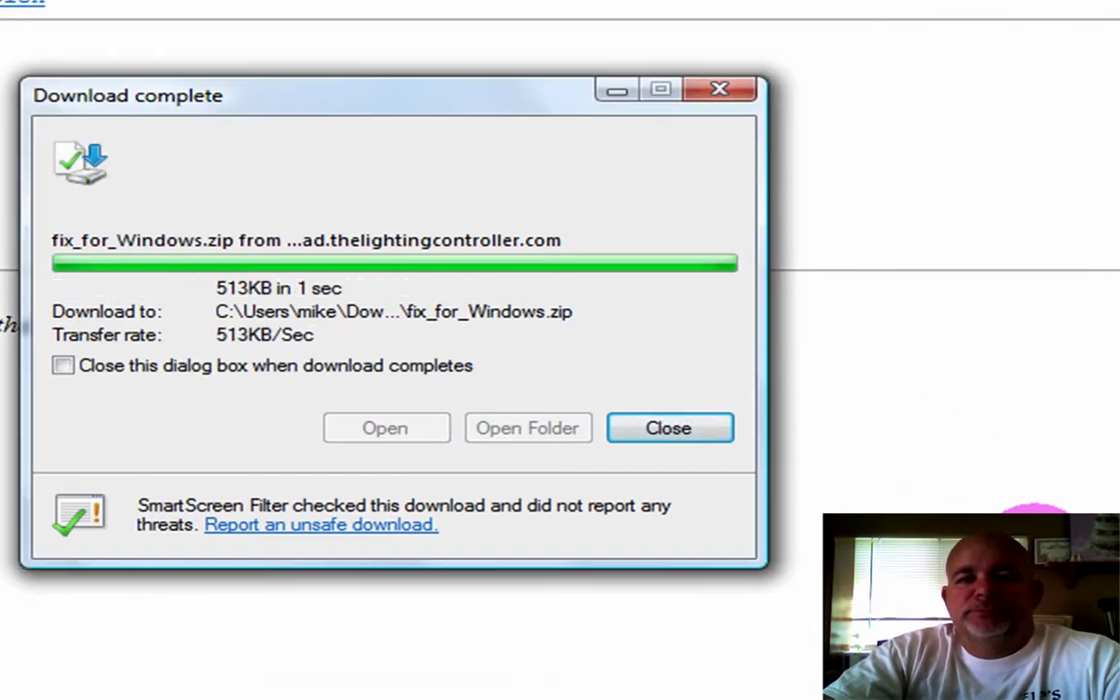
{"action": "left_click", "coordinate": [386, 433]}
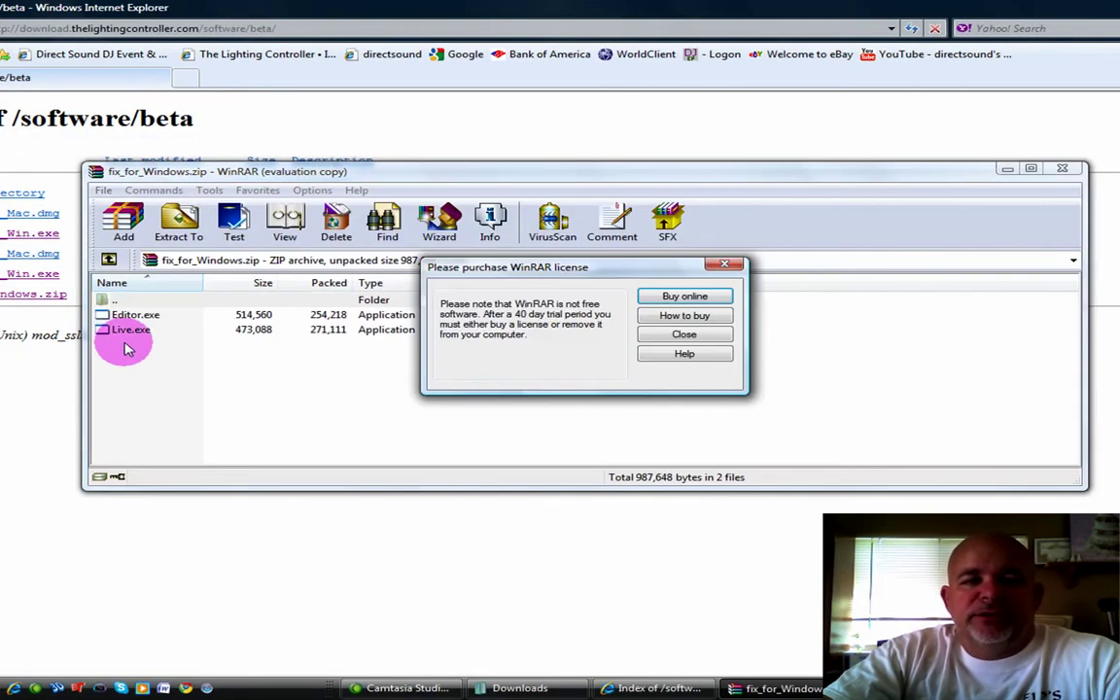
Dismiss the WinRAR licence reminder and close the archive window.
{"action": "left_click", "coordinate": [666, 338]}
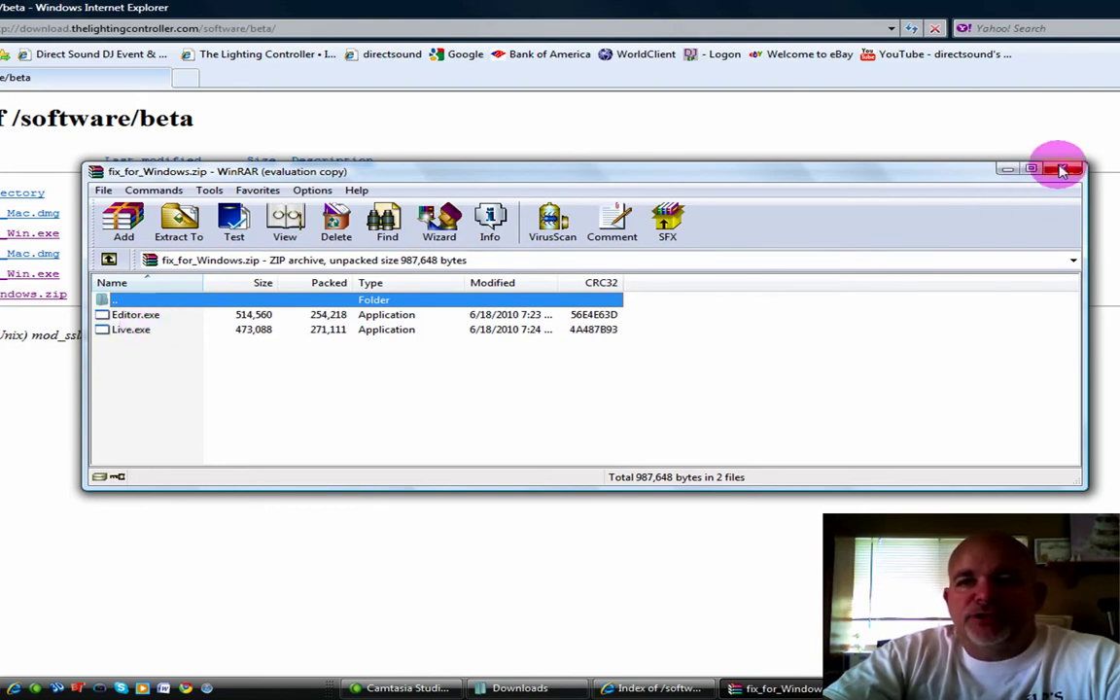
{"action": "left_click", "coordinate": [1062, 170]}
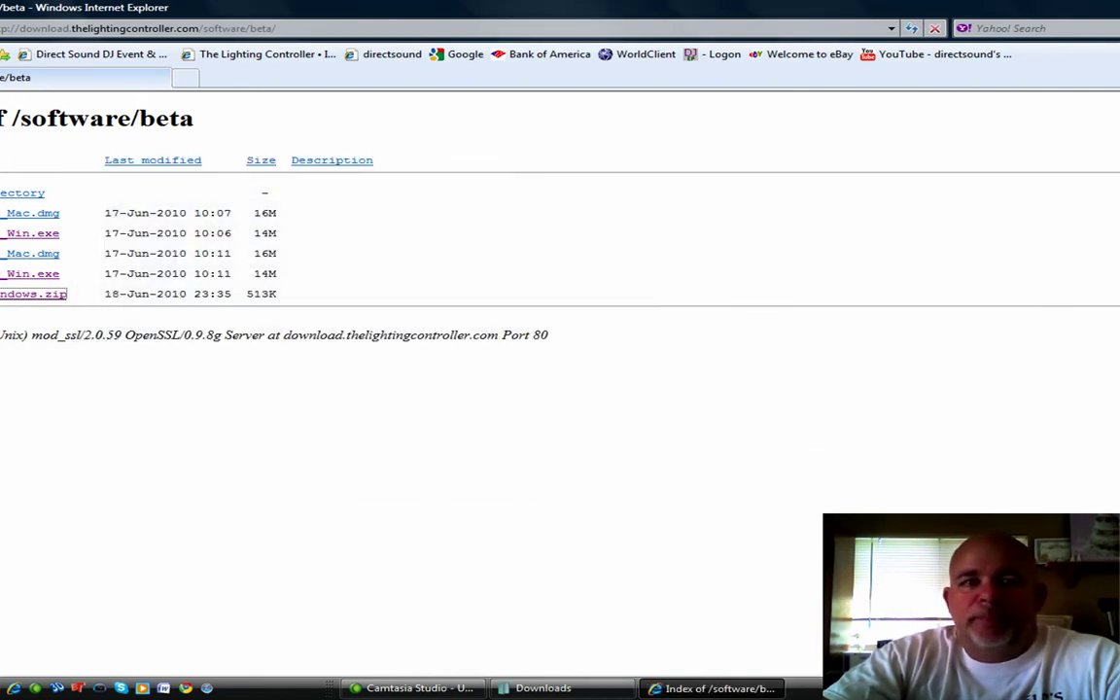
Close Internet Explorer and maximize the Downloads folder window.
{"action": "key", "text": "alt+F4"}
{"action": "left_click", "coordinate": [926, 139]}
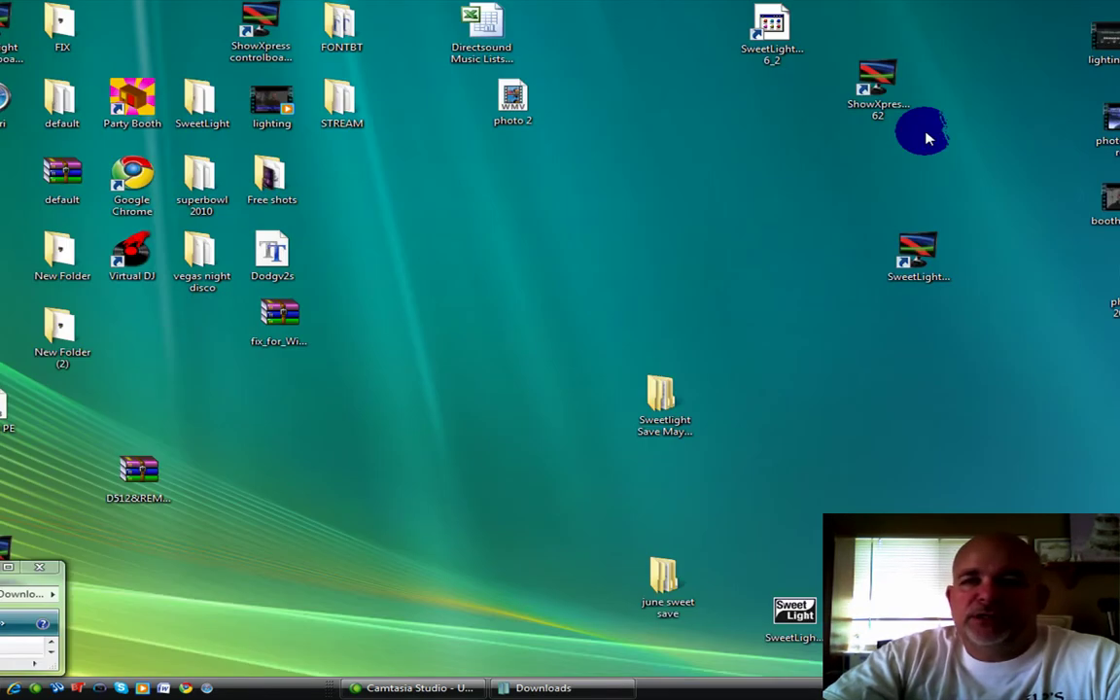
{"action": "double_click", "coordinate": [875, 92]}
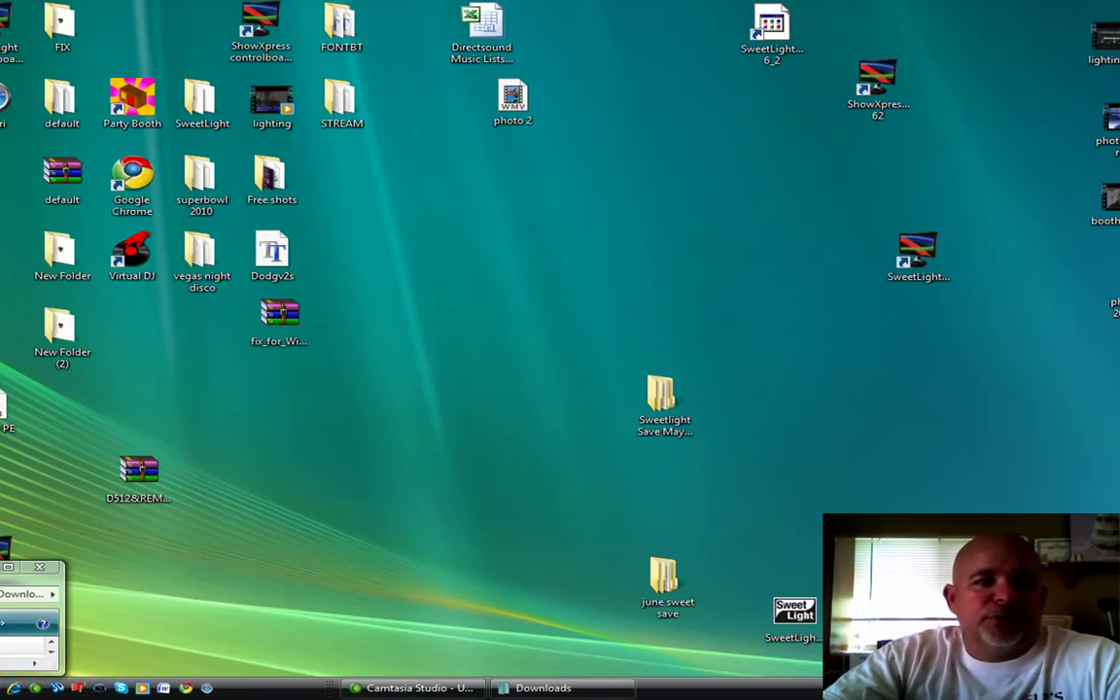
{"action": "left_click", "coordinate": [5, 581]}
{"action": "left_click", "coordinate": [7, 573]}
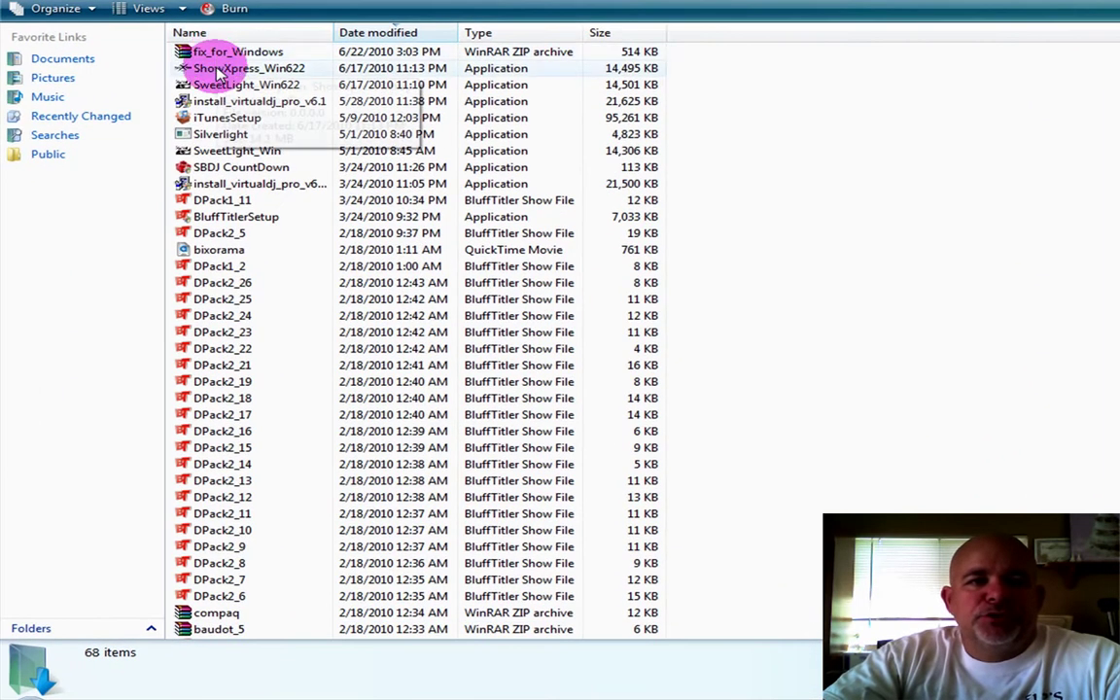
Run the ShowXpress_Win622 installer, allowing it past the security warning.
{"action": "left_click", "coordinate": [293, 69]}
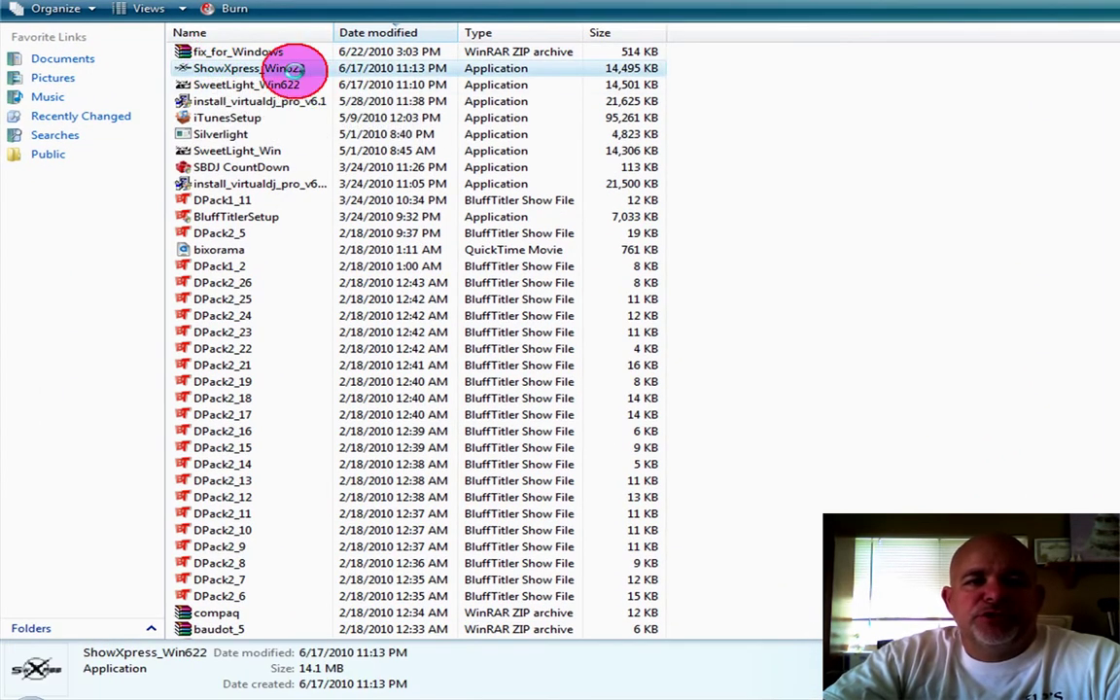
{"action": "double_click", "coordinate": [296, 70]}
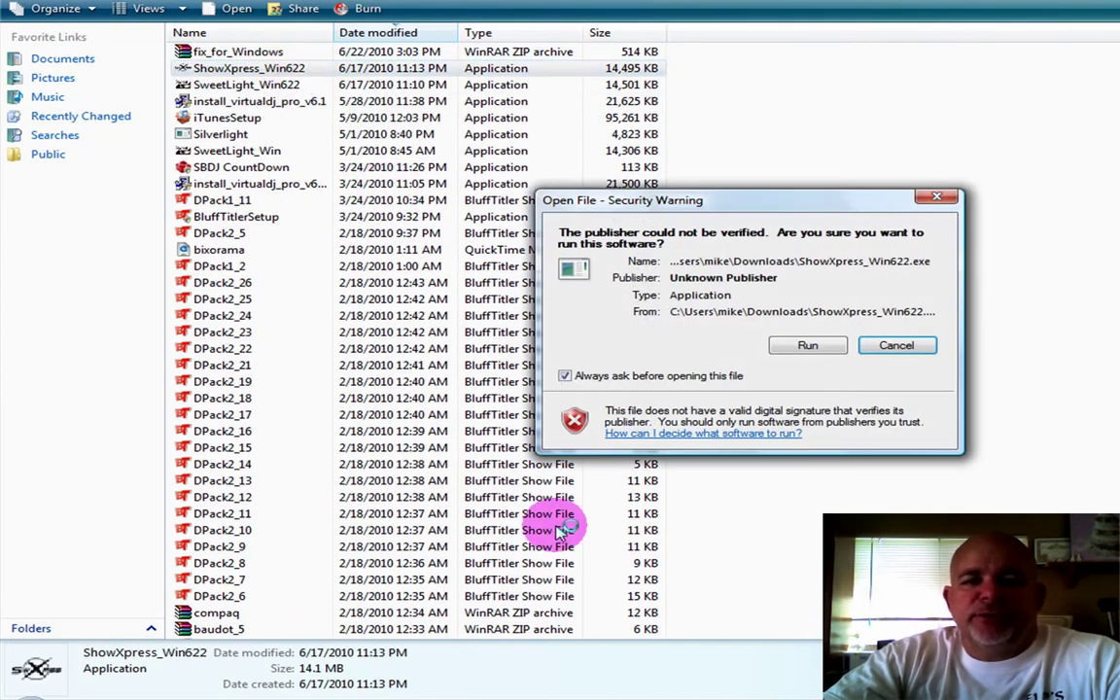
{"action": "left_click", "coordinate": [785, 347]}
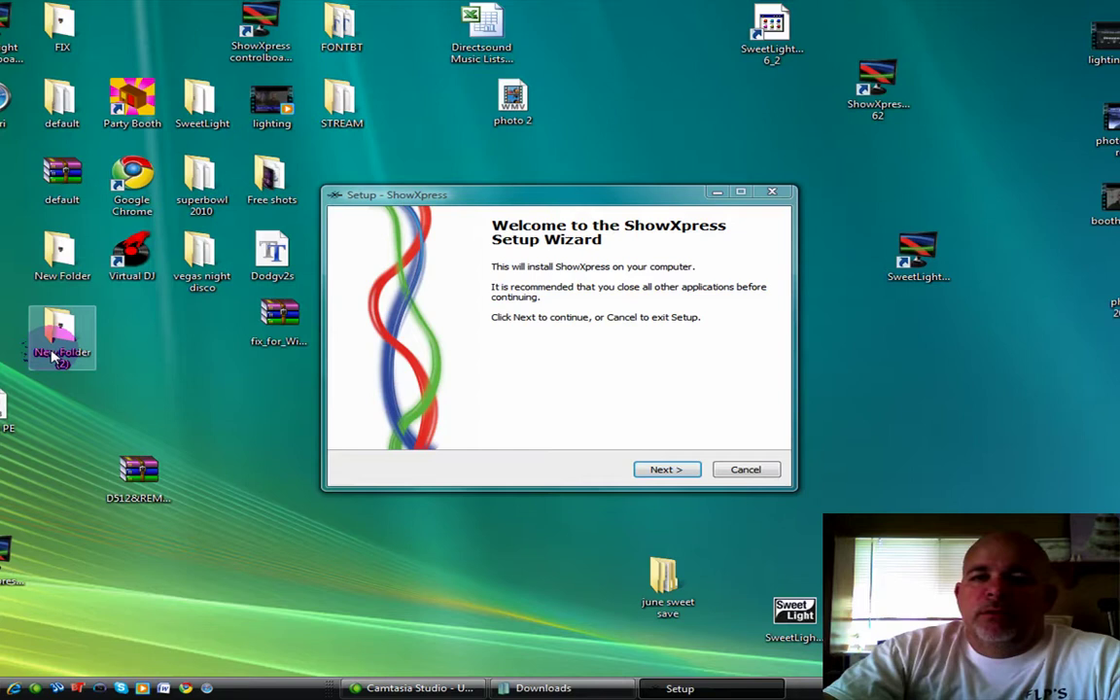
Accept the license and install ShowXpress with the default folder, Start Menu and desktop icon.
{"action": "left_click", "coordinate": [649, 469]}
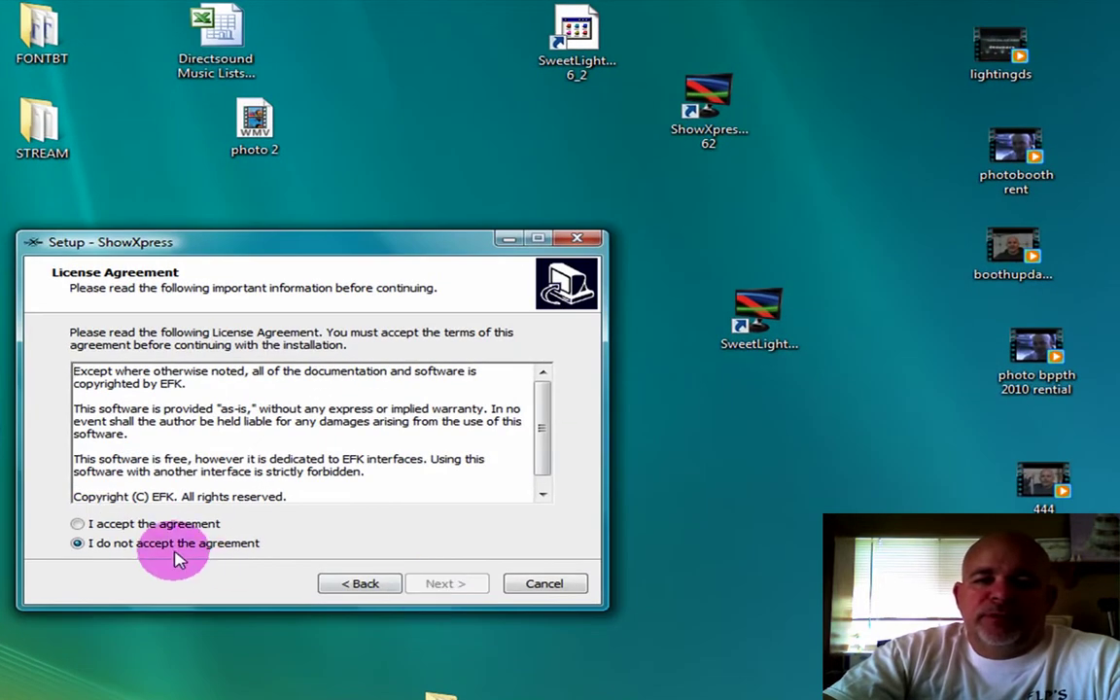
{"action": "left_click", "coordinate": [78, 523]}
{"action": "left_click", "coordinate": [435, 584]}
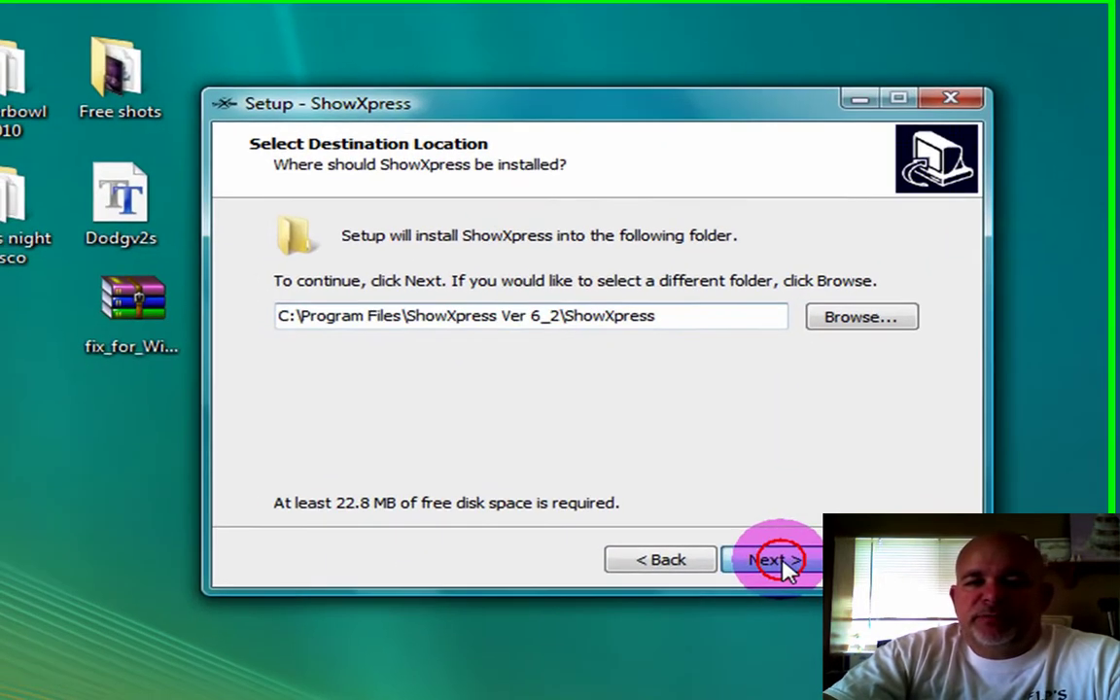
{"action": "left_click", "coordinate": [449, 587]}
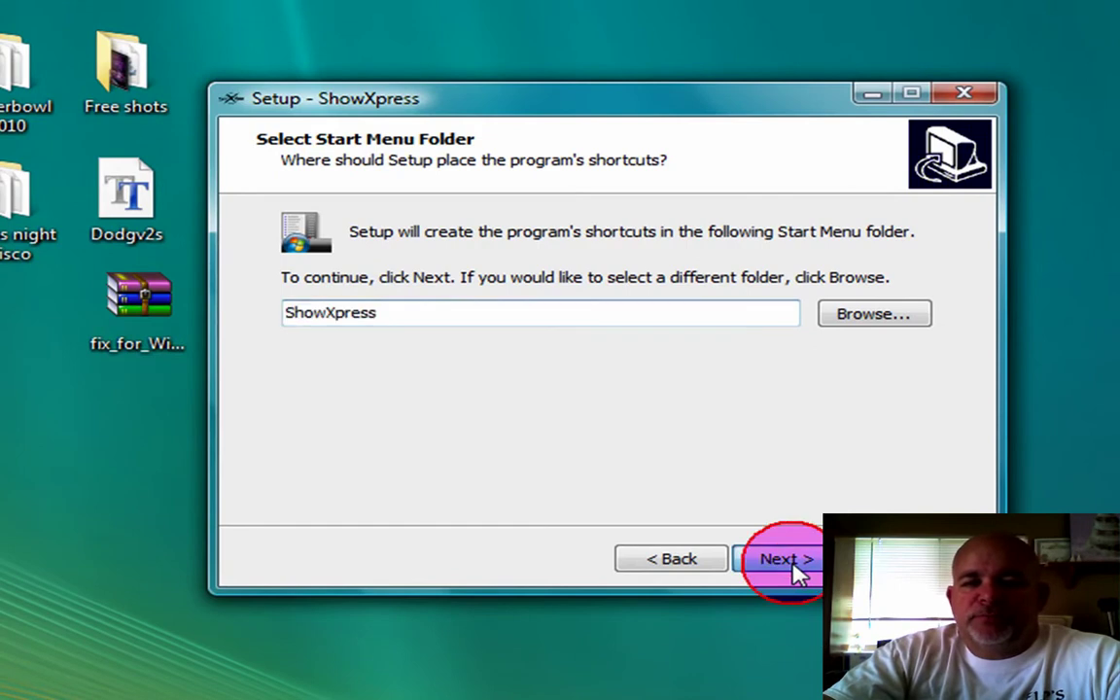
{"action": "left_click", "coordinate": [794, 563]}
{"action": "left_click", "coordinate": [793, 564]}
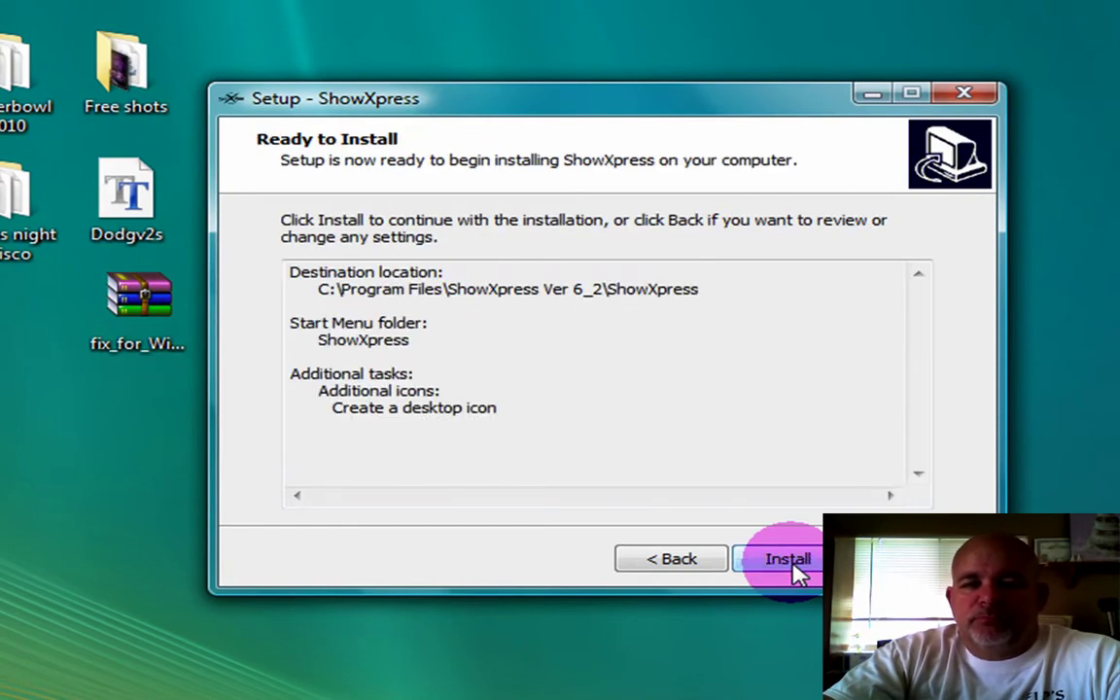
{"action": "left_click", "coordinate": [789, 562]}
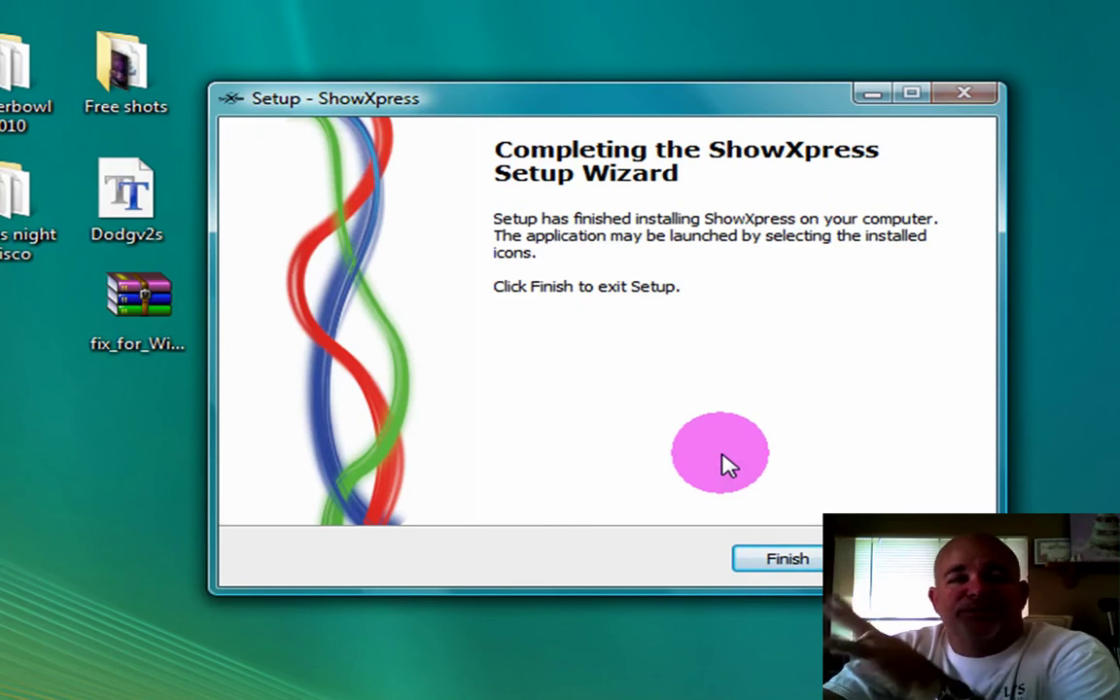
Finish setup and launch the new ShowXpress 62 ControlBoard, now version 6.22 beta1.
{"action": "left_click", "coordinate": [755, 567]}
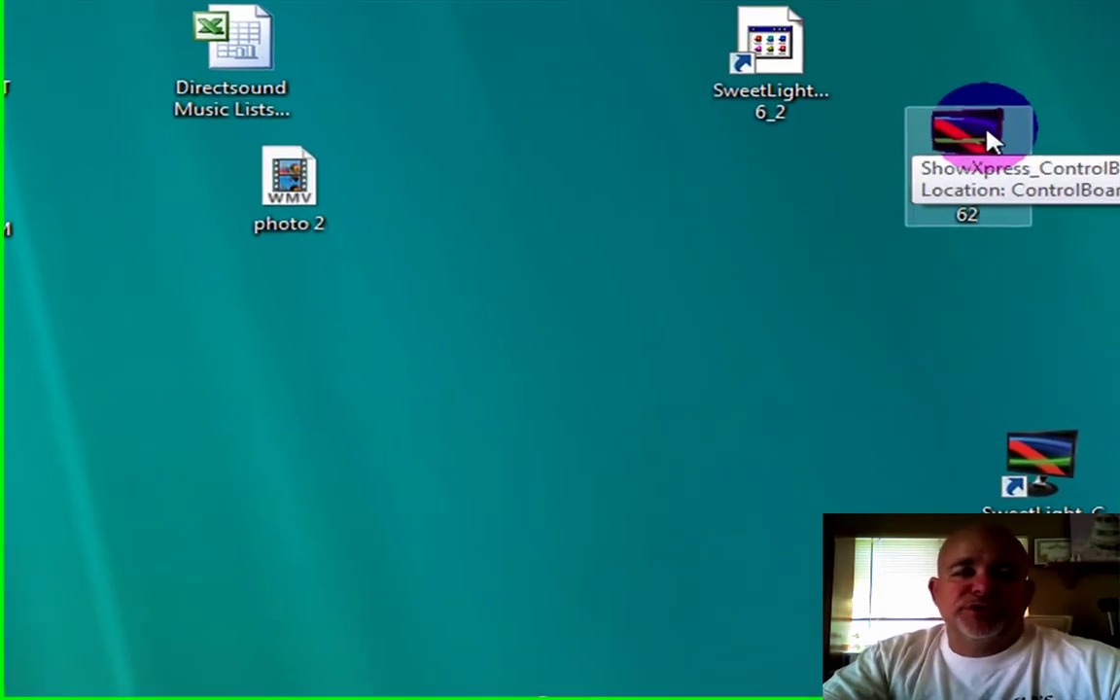
{"action": "double_click", "coordinate": [889, 76]}
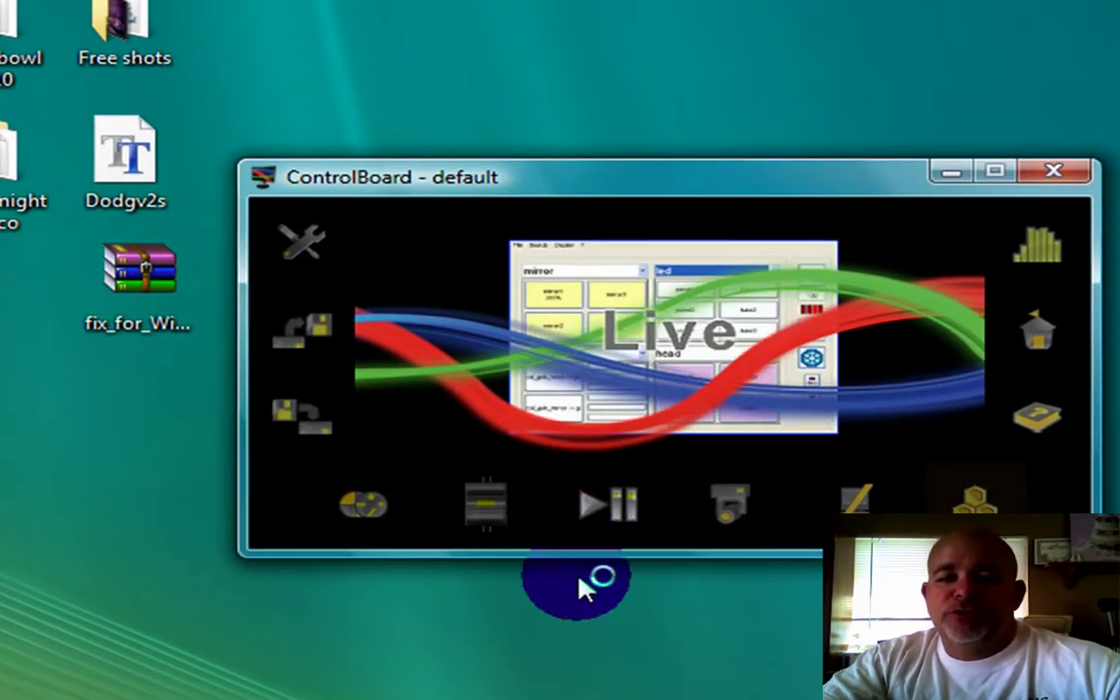
Open Live, then reposition and enlarge Buttons #2 to show four Properties Page grids.
{"action": "left_click", "coordinate": [579, 649]}
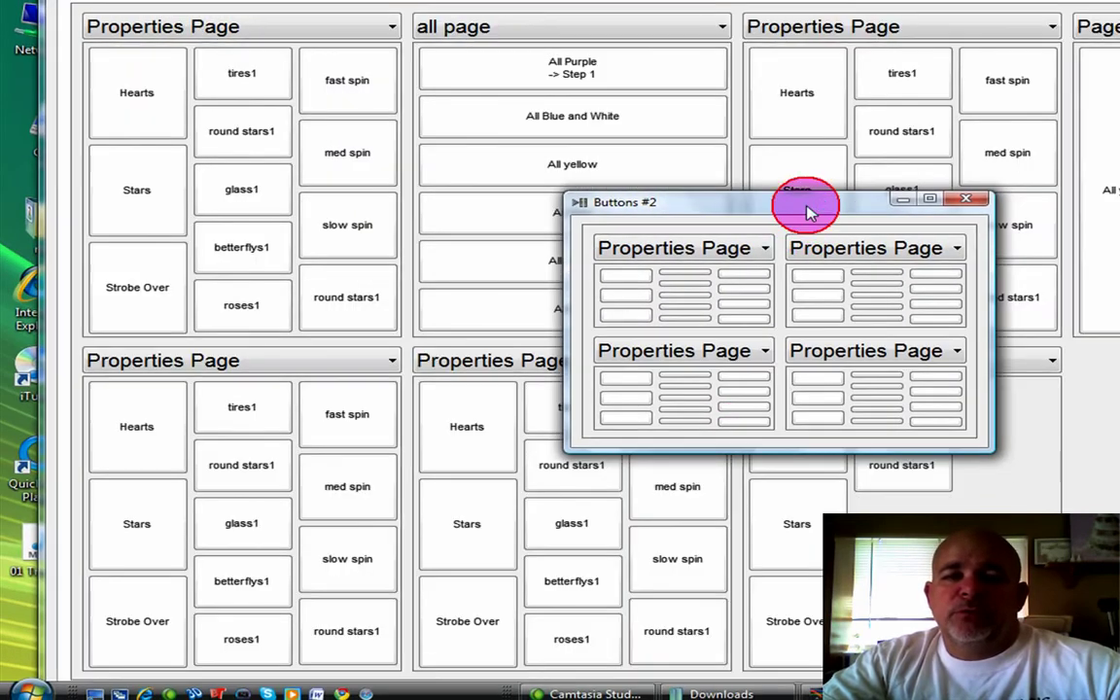
{"action": "left_click_drag", "start_coordinate": [800, 205], "coordinate": [625, 450]}
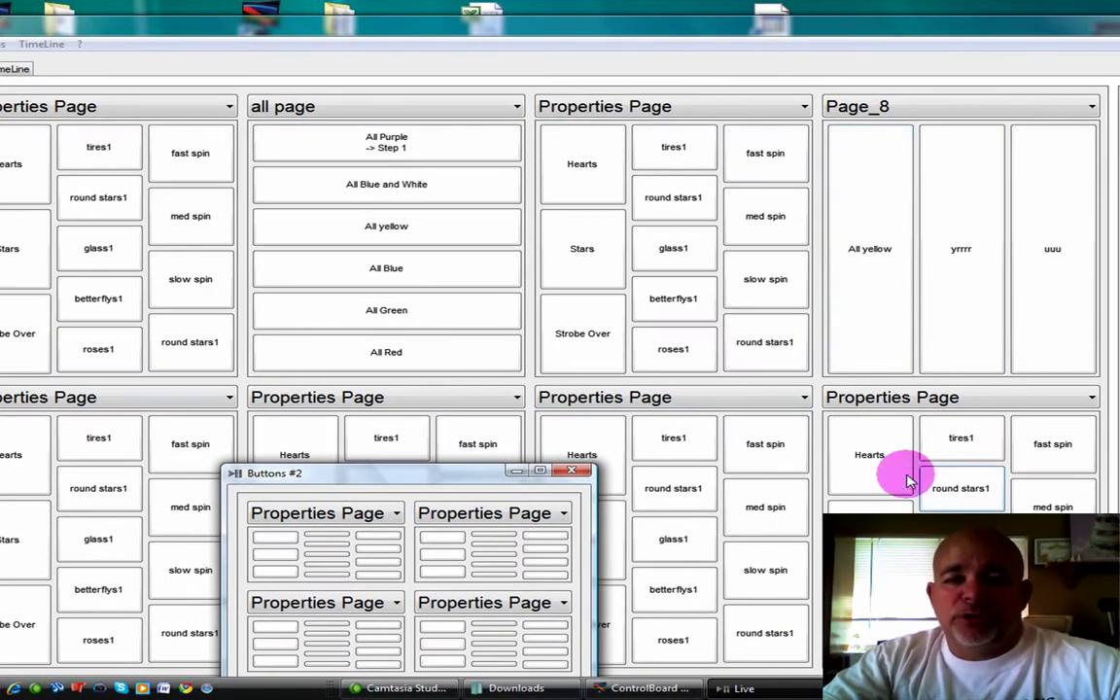
{"action": "left_click", "coordinate": [539, 471]}
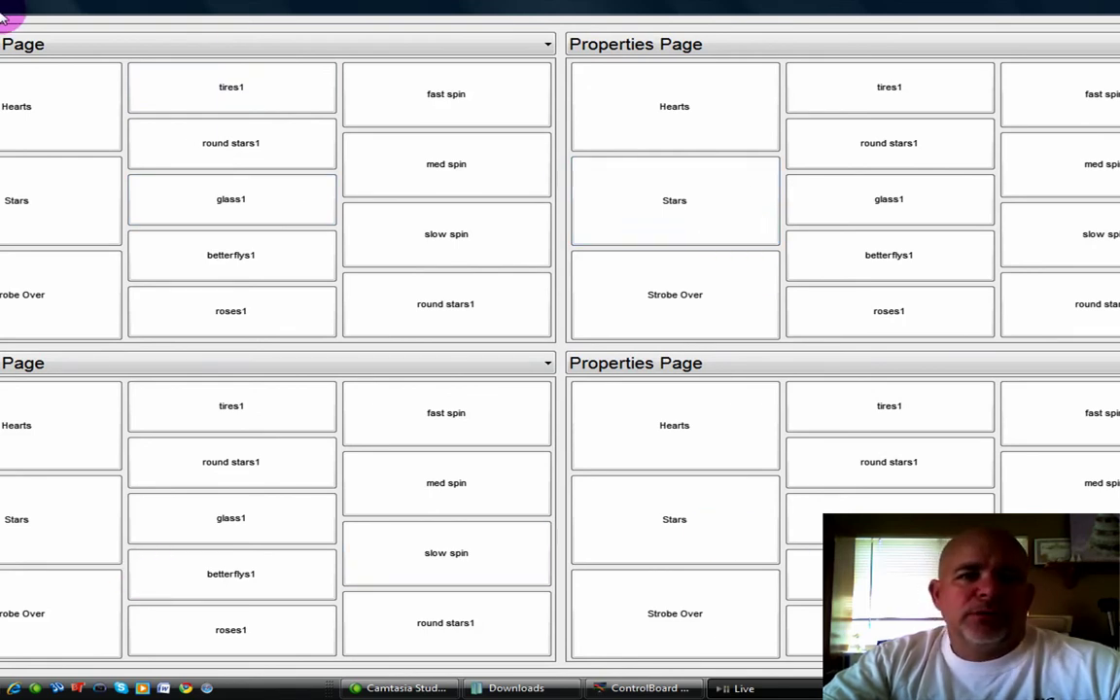
{"action": "double_click", "coordinate": [692, 12]}
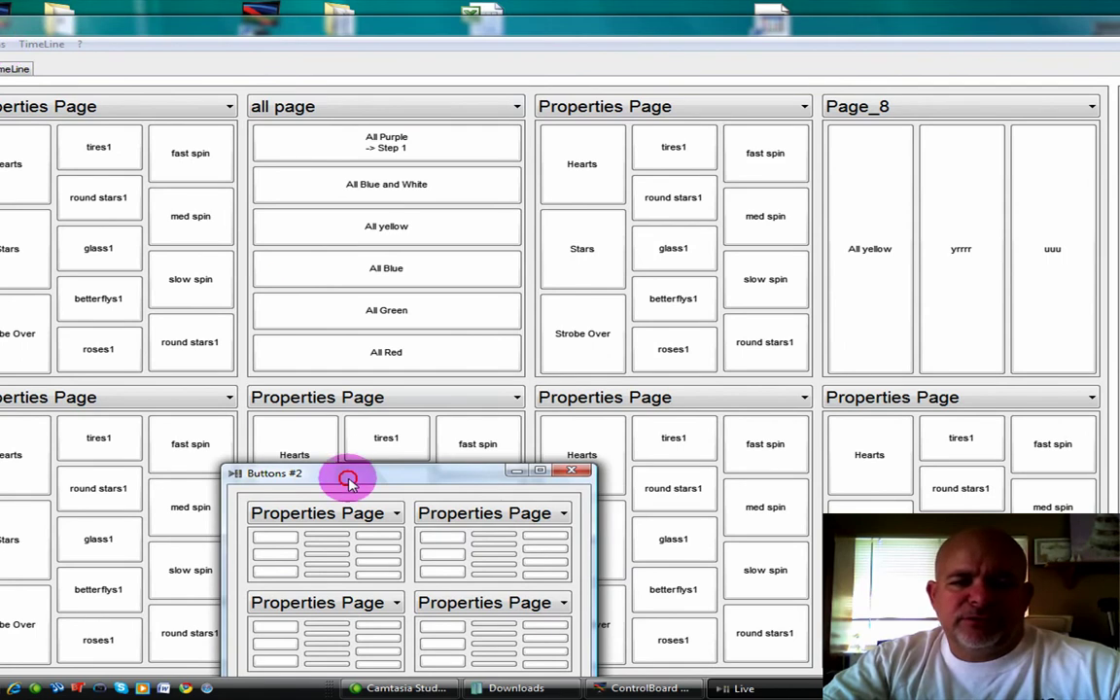
{"action": "left_click_drag", "start_coordinate": [350, 476], "coordinate": [392, 156]}
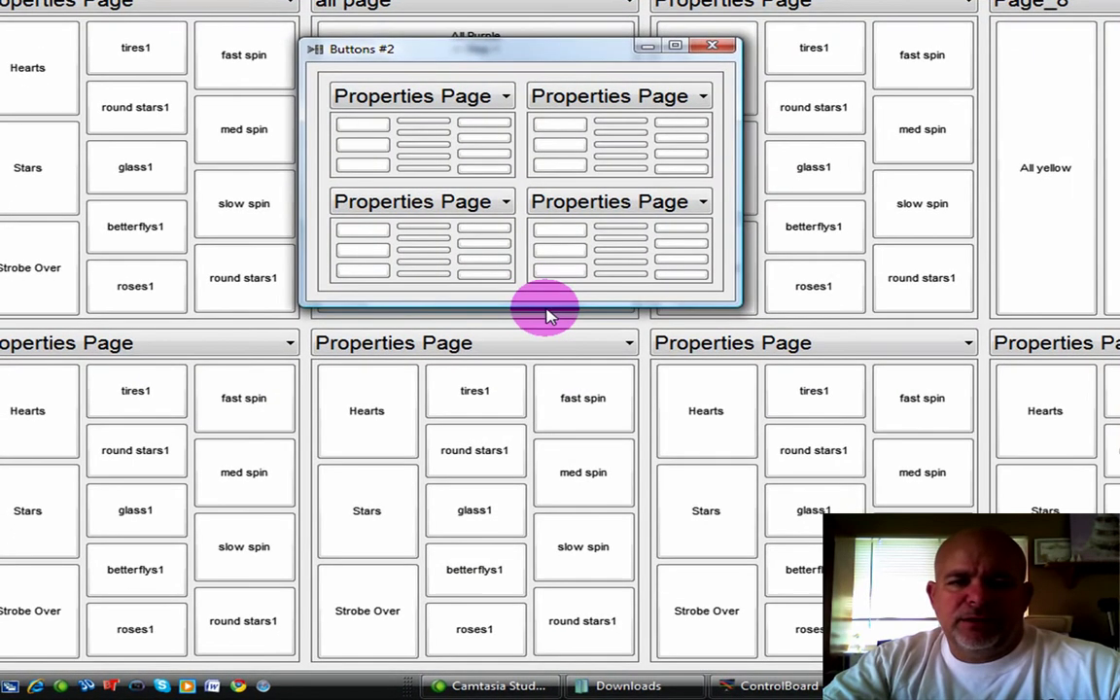
{"action": "mouse_move", "coordinate": [544, 312]}
{"action": "left_mouse_down"}
{"action": "mouse_move", "coordinate": [689, 495]}
{"action": "mouse_move", "coordinate": [787, 324]}
{"action": "left_mouse_up"}
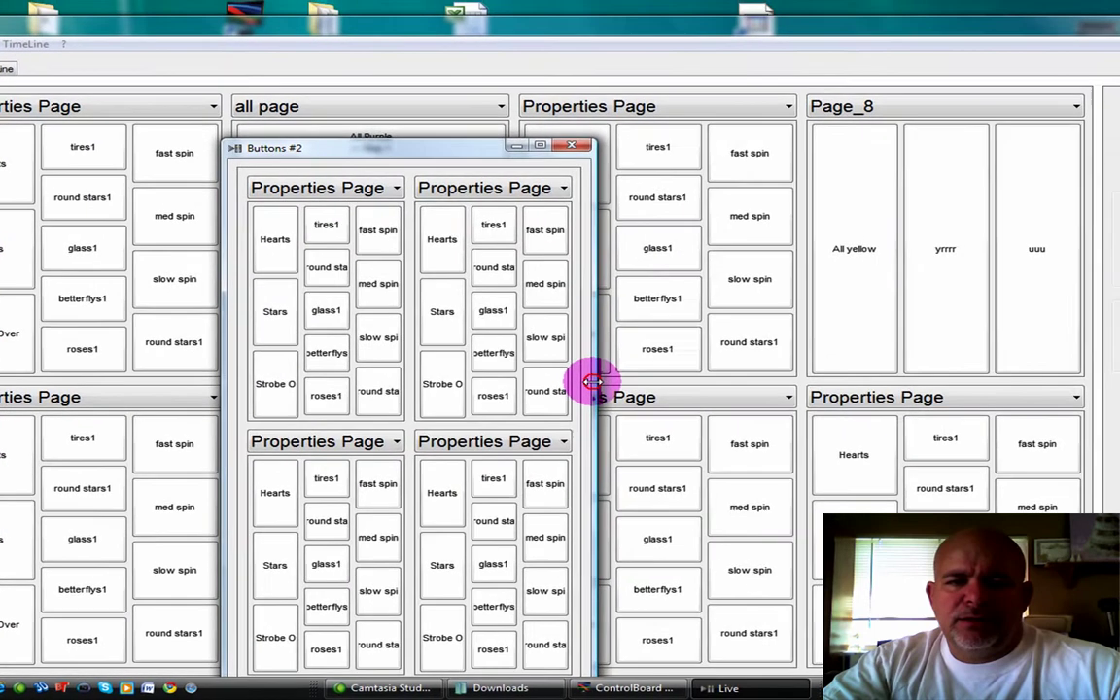
{"action": "double_click", "coordinate": [480, 130]}
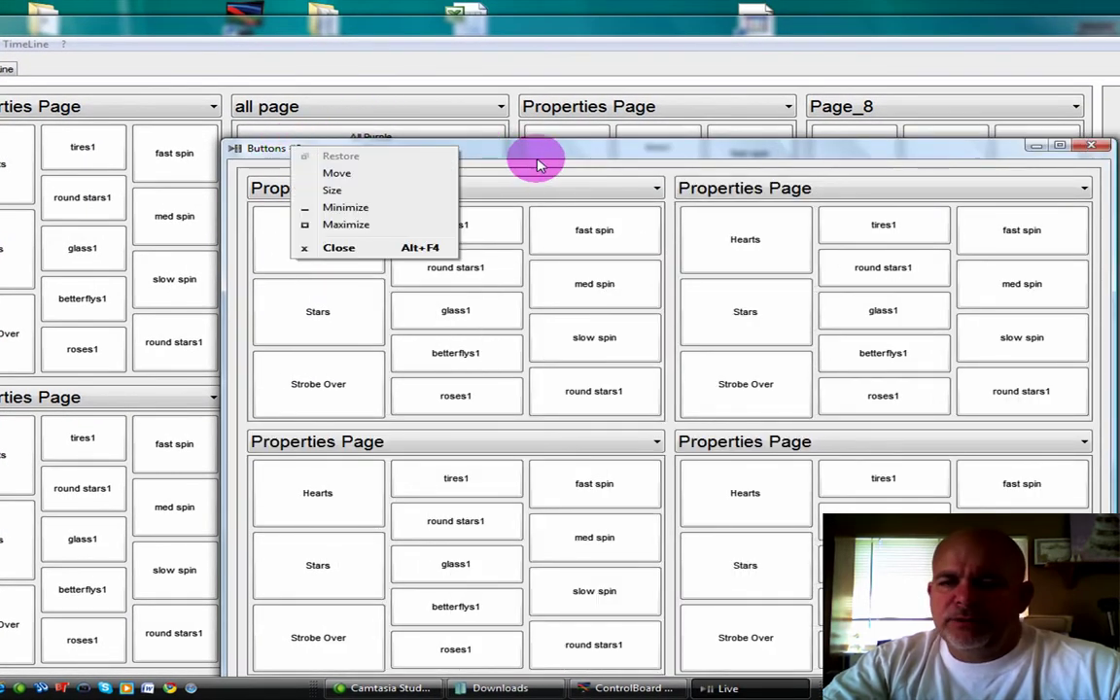
Switch Buttons #2 to 8 Boards, put the 'youtube dj' page on the first board, and close it.
{"action": "left_click", "coordinate": [6, 49]}
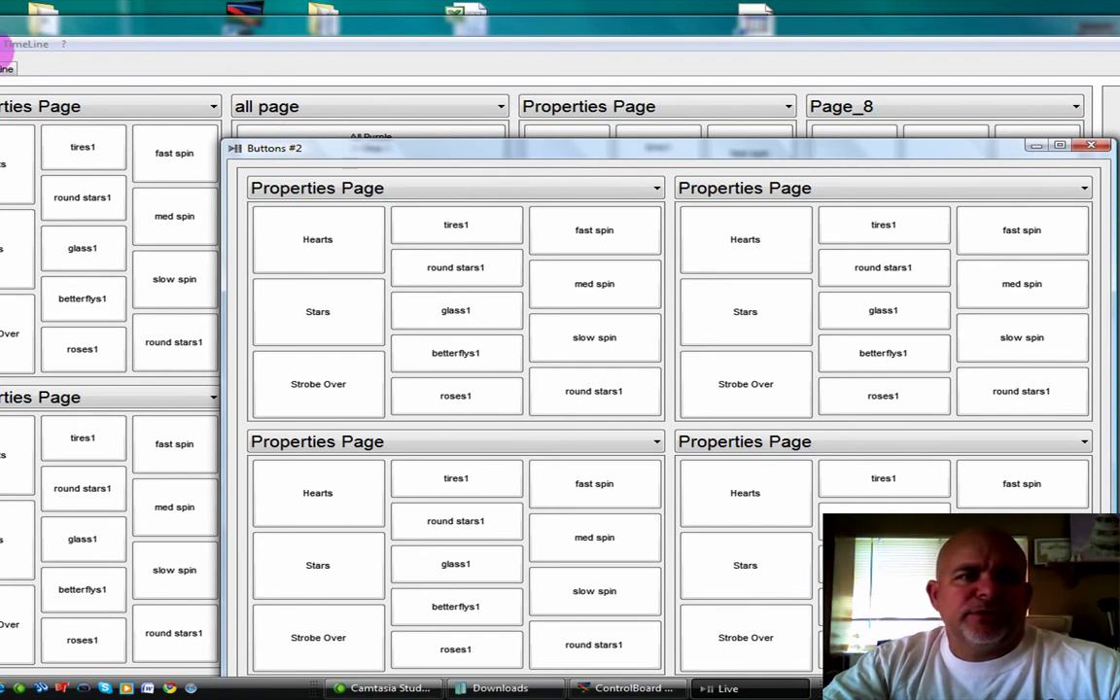
{"action": "left_click", "coordinate": [4, 44]}
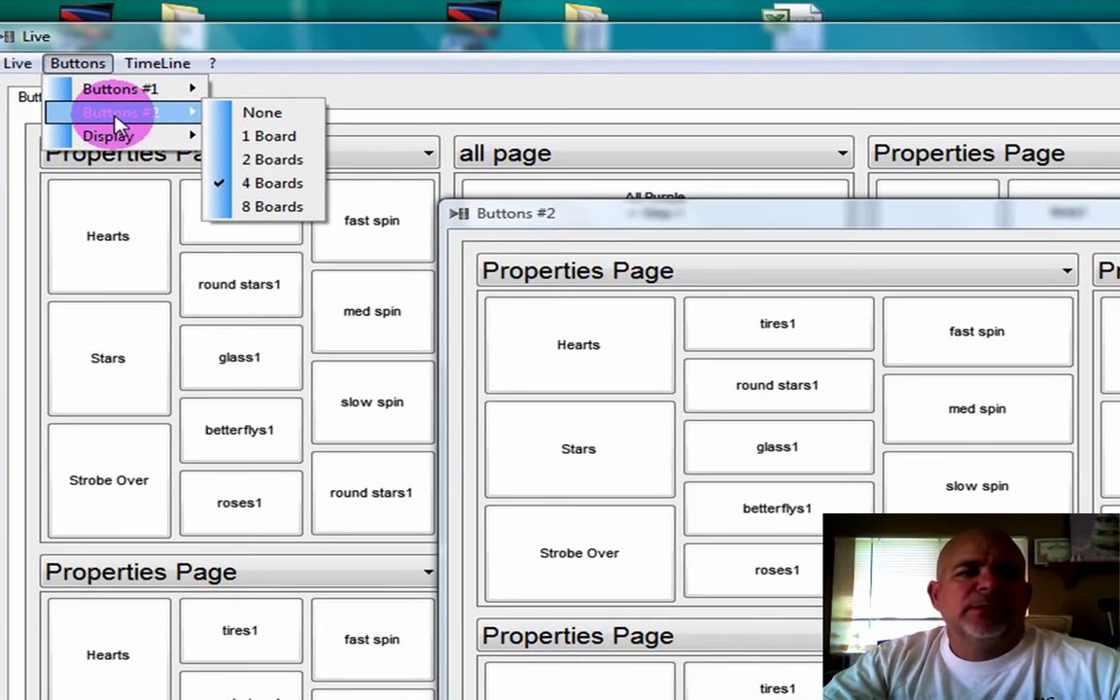
{"action": "left_click", "coordinate": [262, 205]}
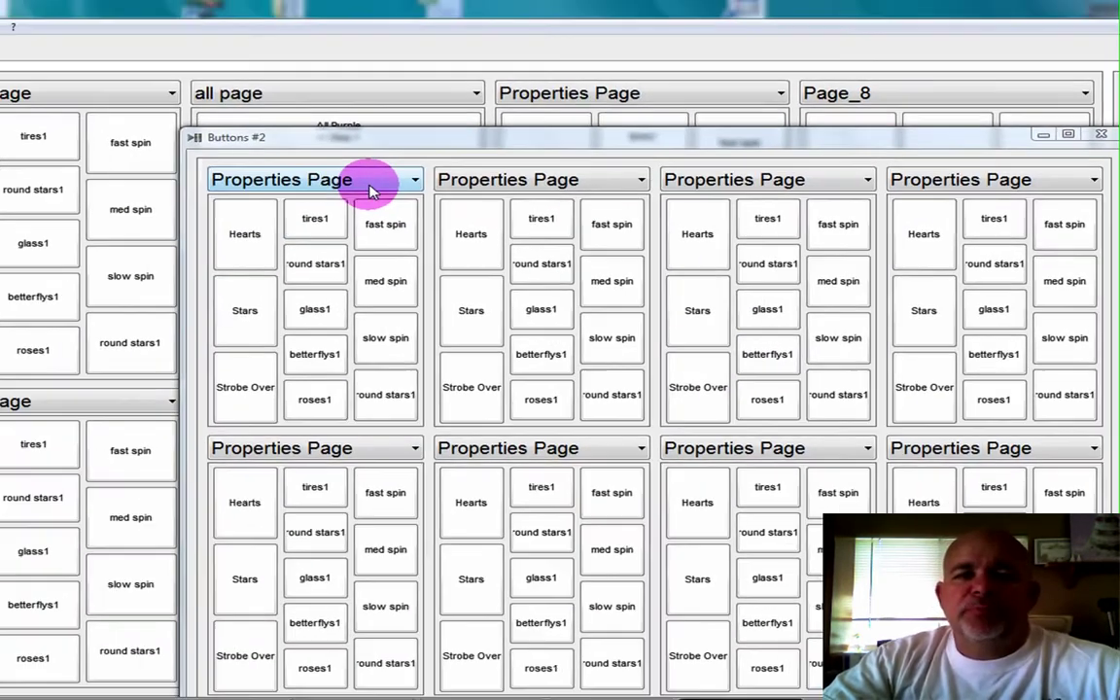
{"action": "left_click", "coordinate": [369, 189]}
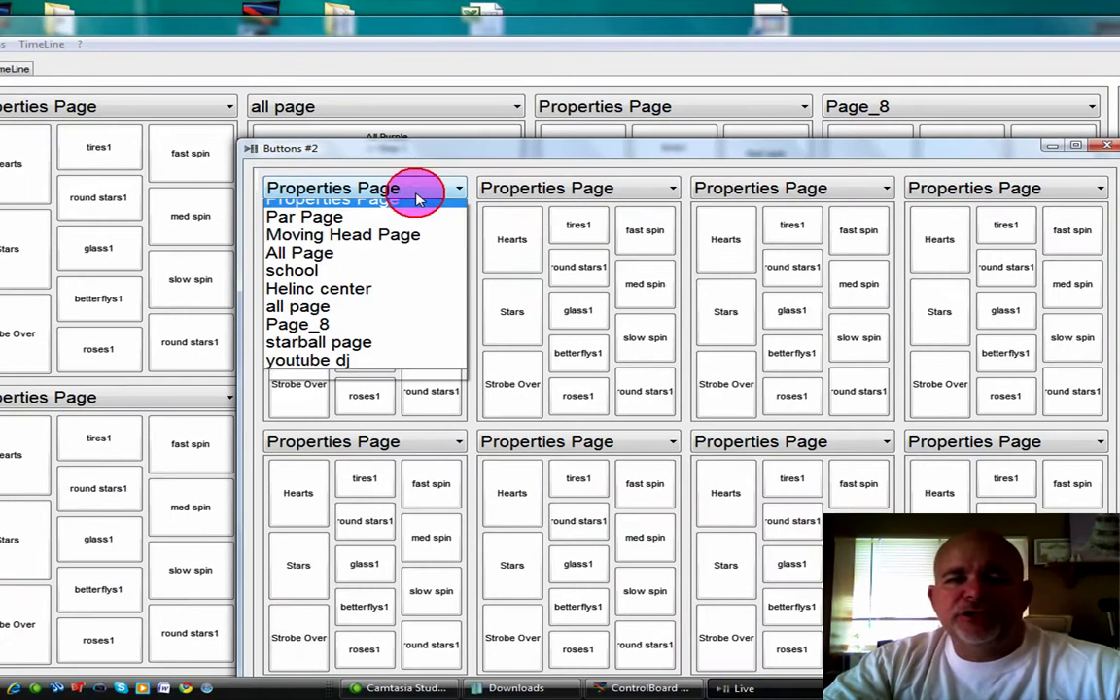
{"action": "left_click", "coordinate": [360, 372]}
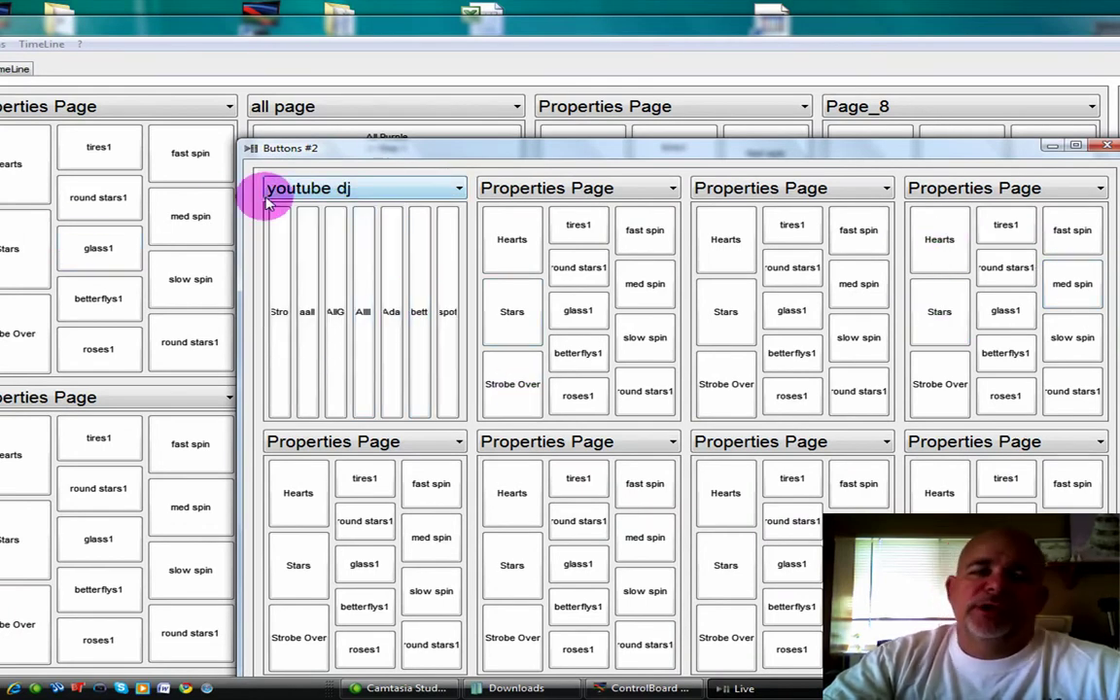
{"action": "left_click", "coordinate": [1106, 147]}
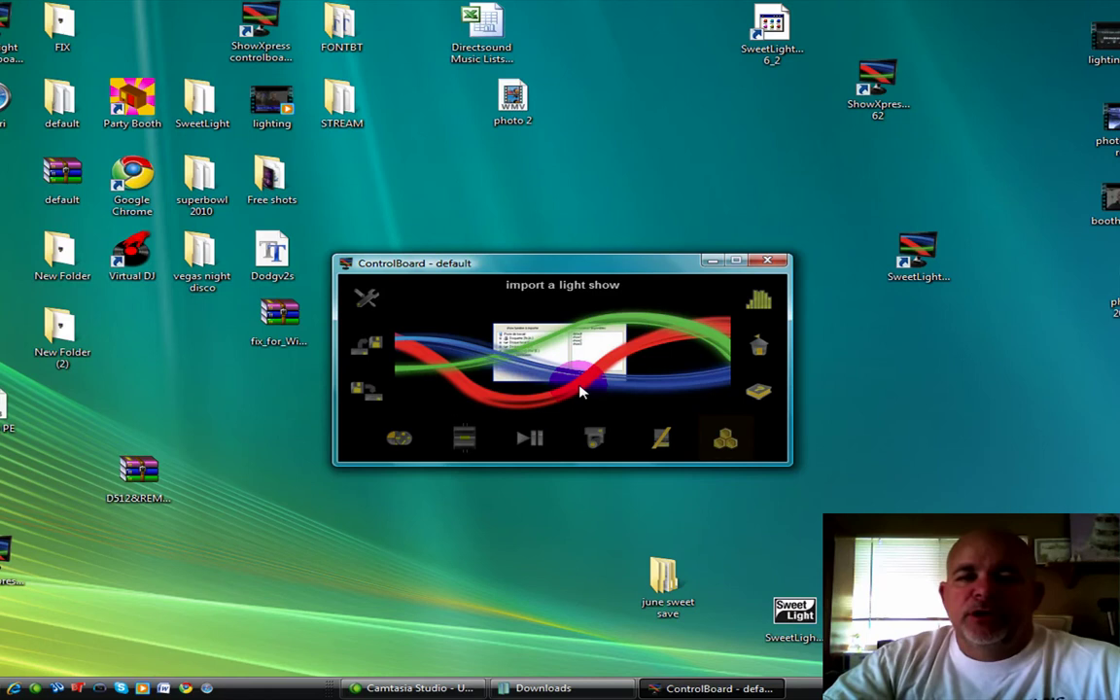
Quit the ControlBoard and bring back the Downloads folder window.
{"action": "left_click", "coordinate": [767, 264]}
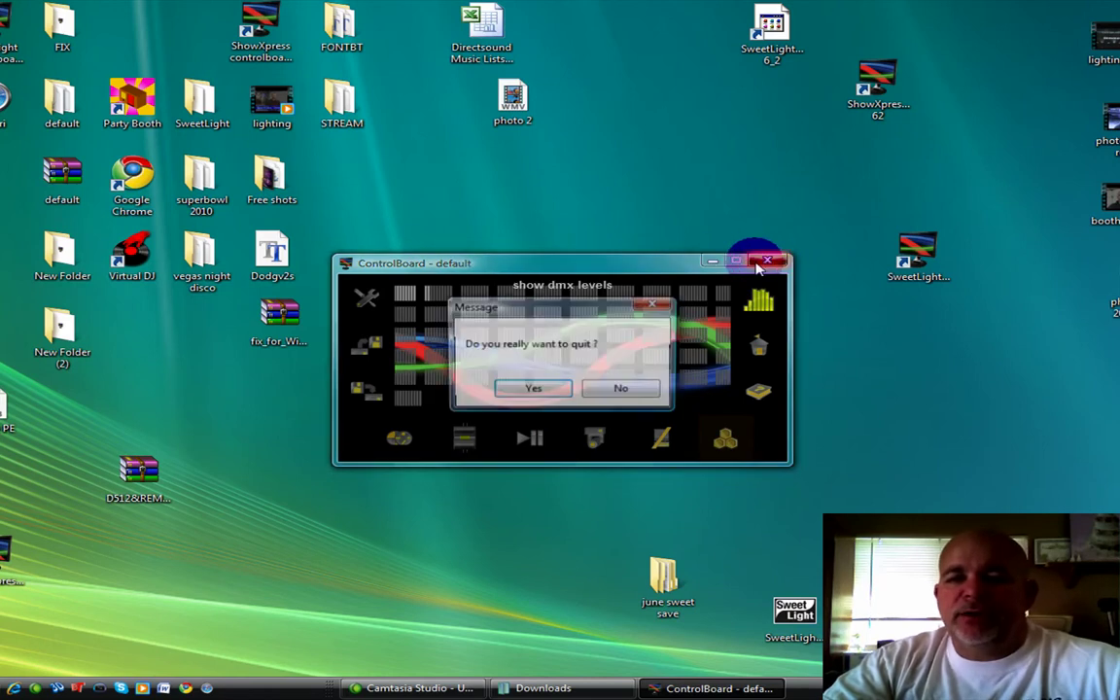
{"action": "left_click", "coordinate": [491, 389]}
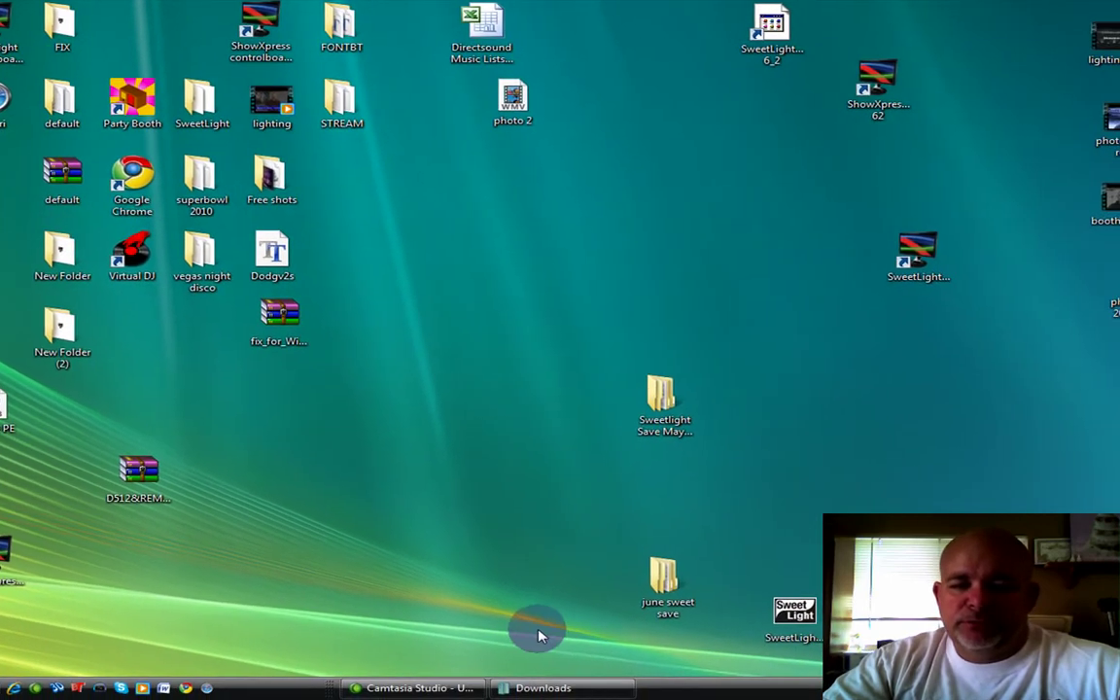
{"action": "left_click", "coordinate": [537, 682]}
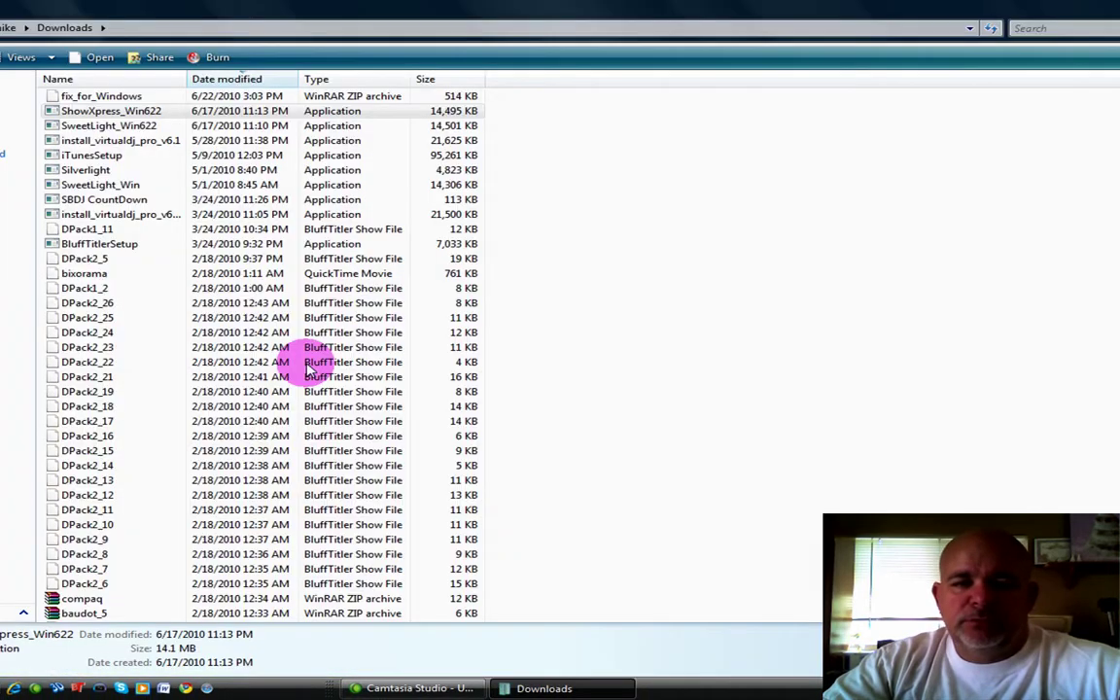
Open fix_for_Windows.zip in WinRAR, select Editor.exe and Live.exe, then close it.
{"action": "left_click", "coordinate": [119, 98]}
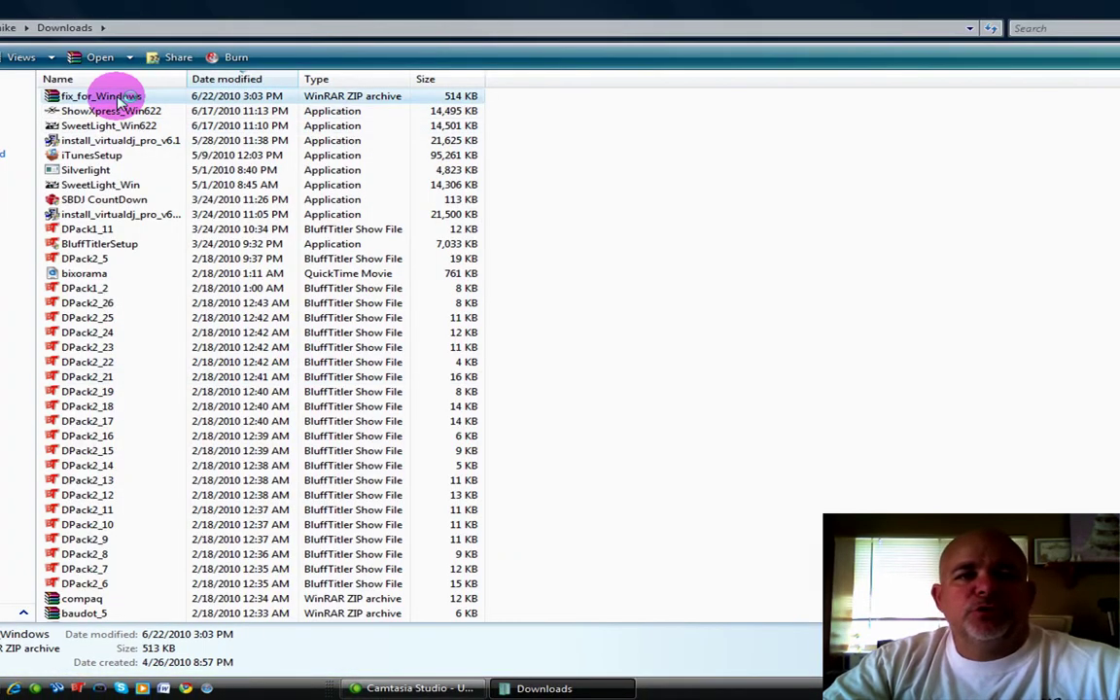
{"action": "double_click", "coordinate": [118, 97]}
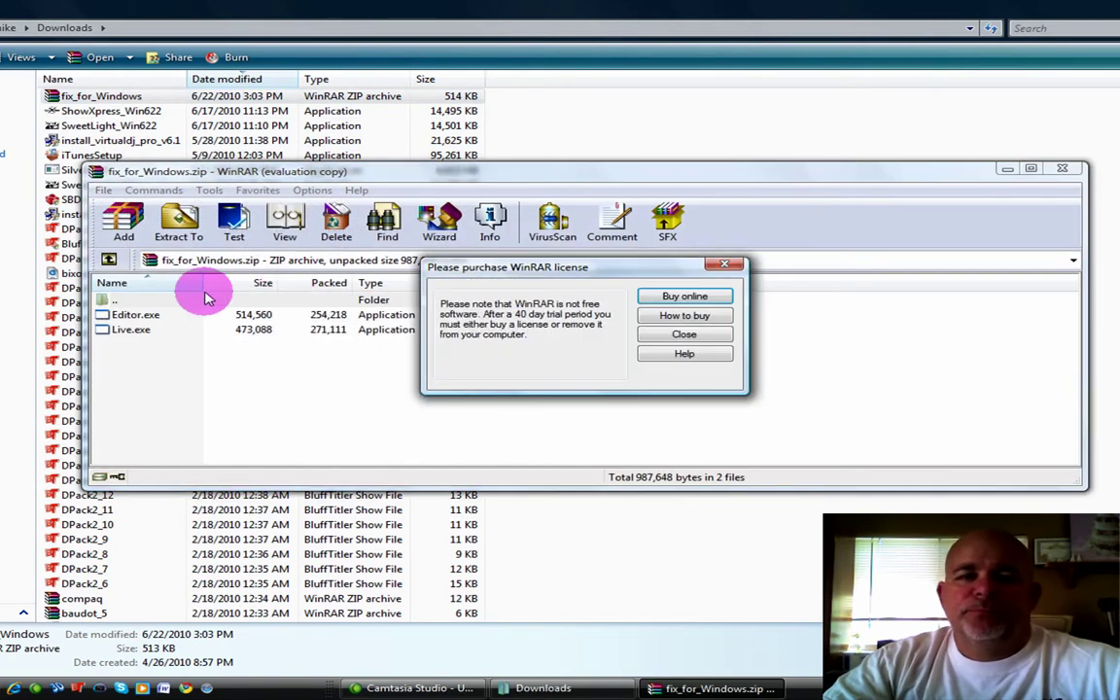
{"action": "left_click", "coordinate": [683, 334]}
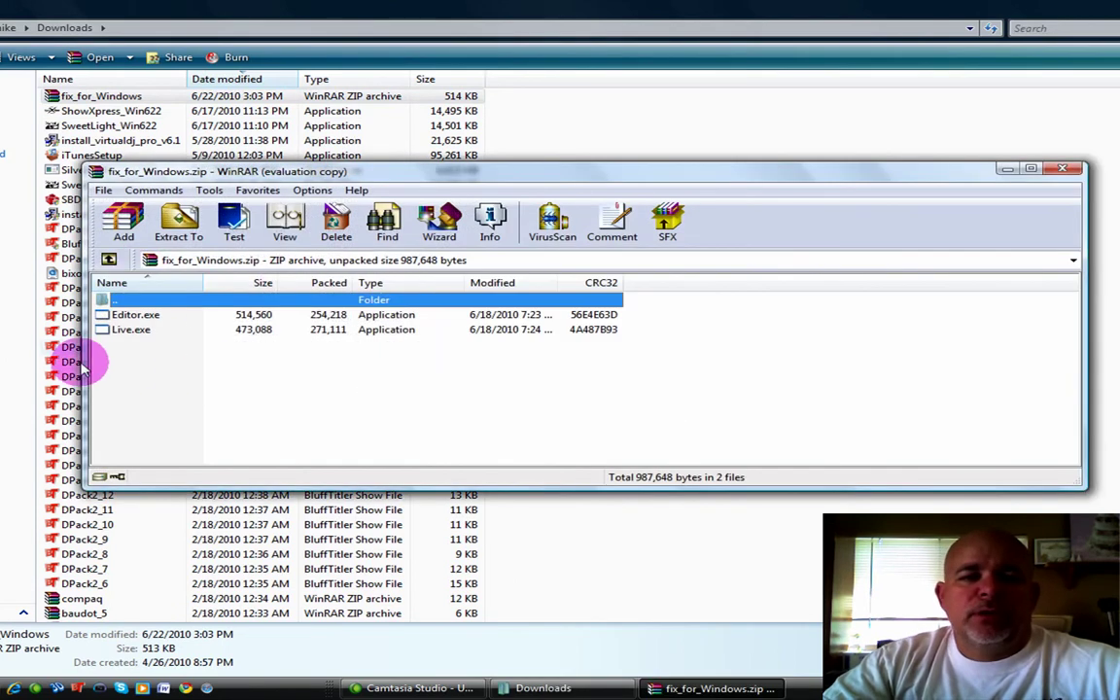
{"action": "mouse_move", "coordinate": [125, 364]}
{"action": "left_mouse_down"}
{"action": "mouse_move", "coordinate": [115, 314]}
{"action": "mouse_move", "coordinate": [66, 332]}
{"action": "left_mouse_up"}
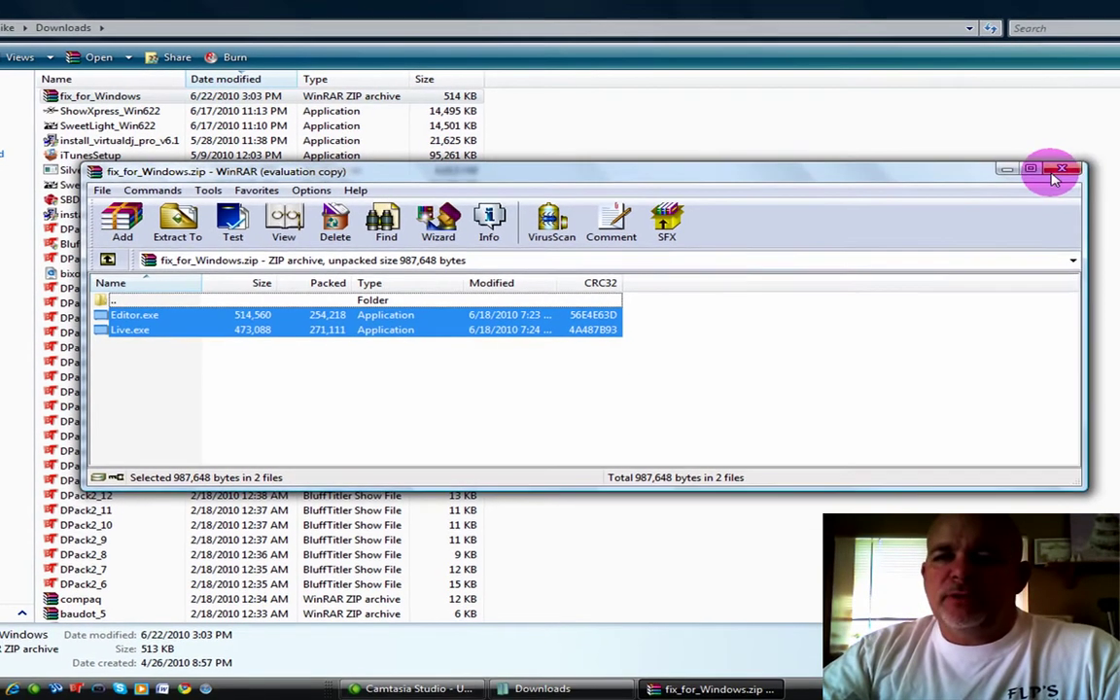
{"action": "left_click", "coordinate": [1089, 179]}
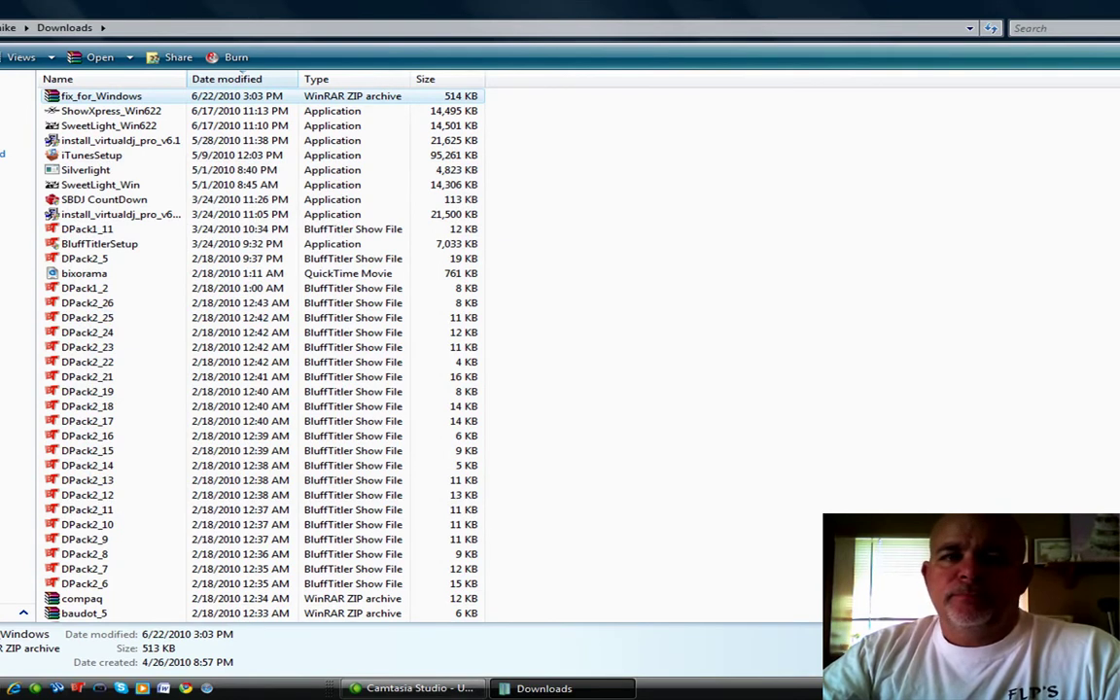
Browse to C:\Program Files\ShowXpress Ver 6_2\ShowXpress in a new Explorer window.
{"action": "key", "text": "alt+F4"}
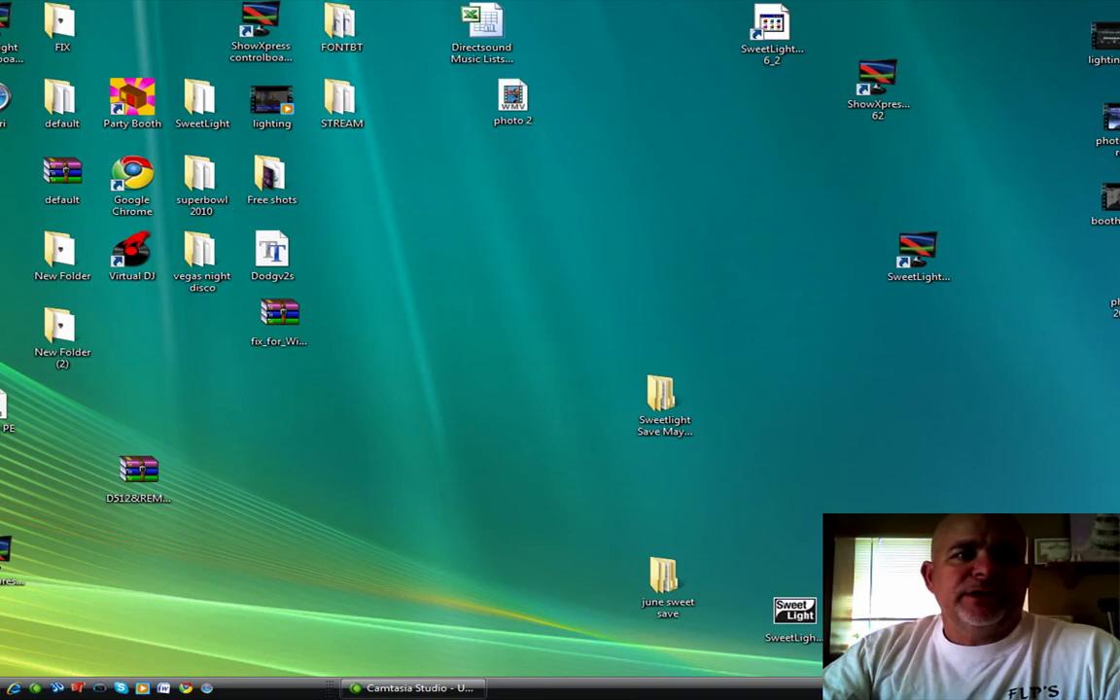
{"action": "key", "text": "super+e"}
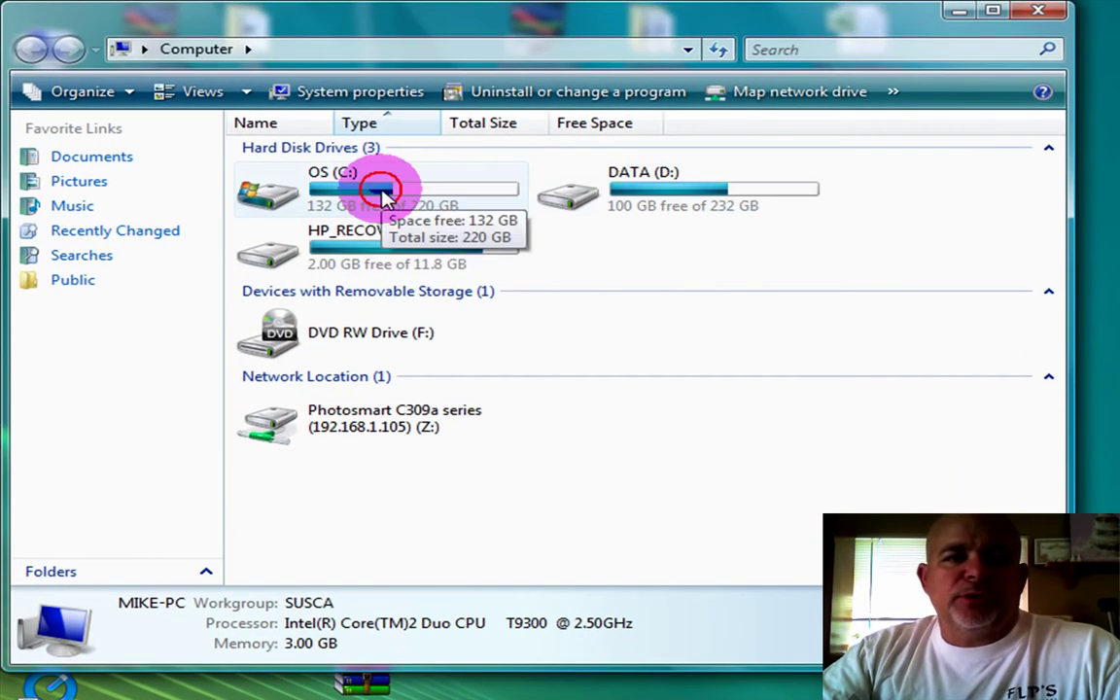
{"action": "double_click", "coordinate": [383, 195]}
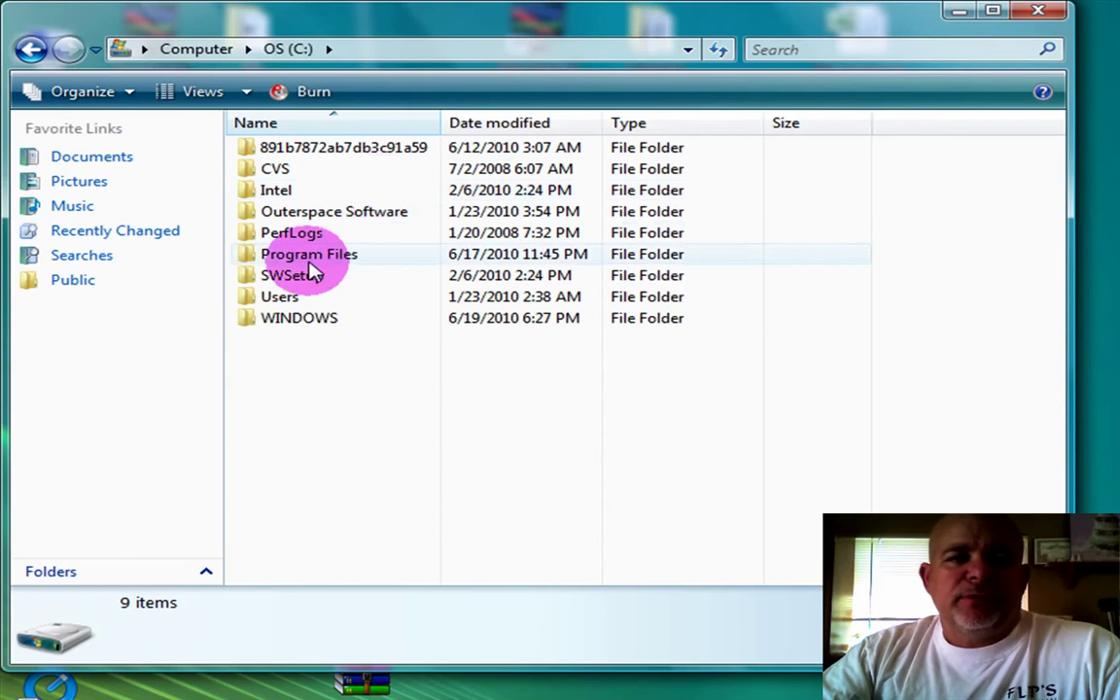
{"action": "double_click", "coordinate": [310, 256]}
{"action": "left_click_drag", "start_coordinate": [1054, 282], "coordinate": [1031, 465]}
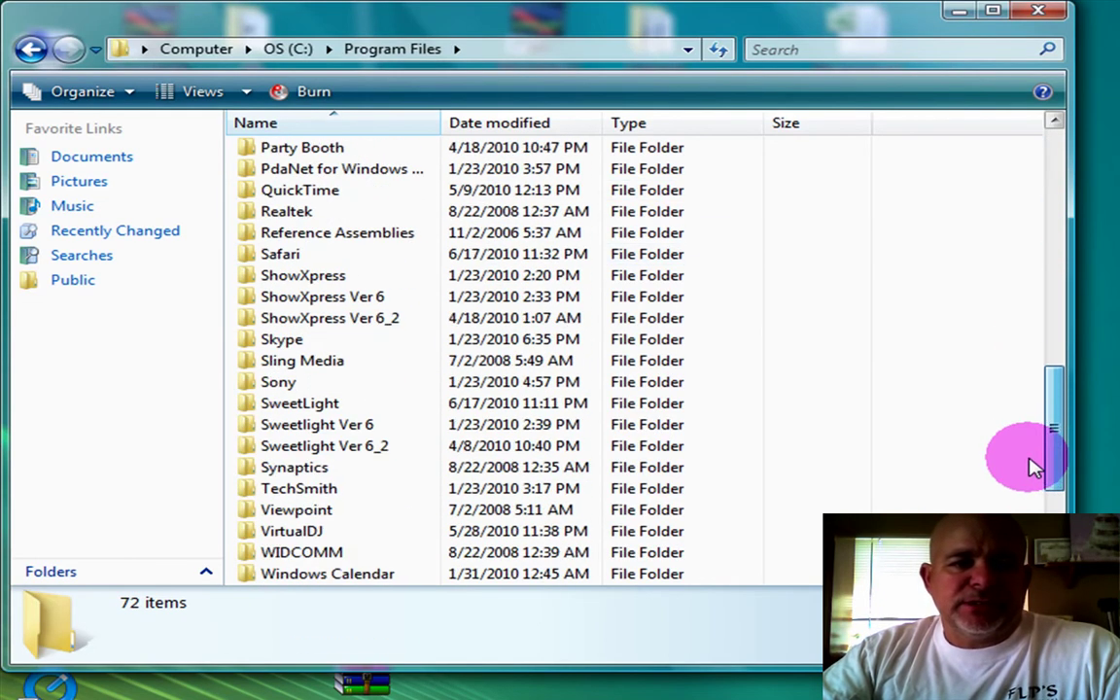
{"action": "double_click", "coordinate": [281, 447]}
{"action": "left_click", "coordinate": [34, 54]}
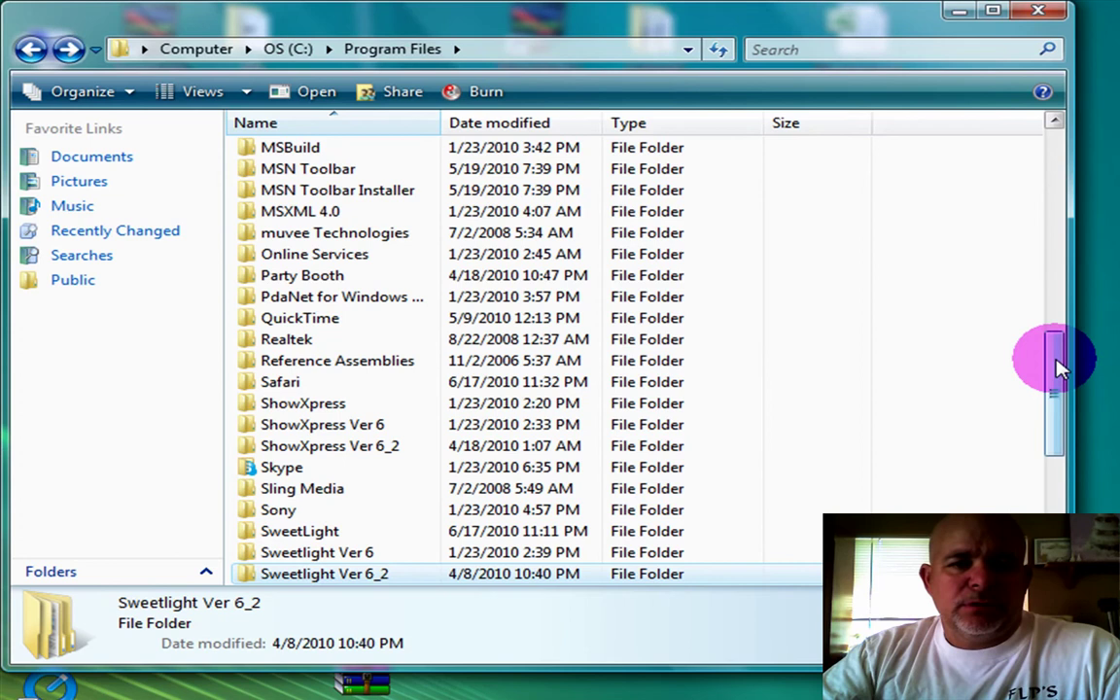
{"action": "left_click_drag", "start_coordinate": [1054, 364], "coordinate": [1050, 449]}
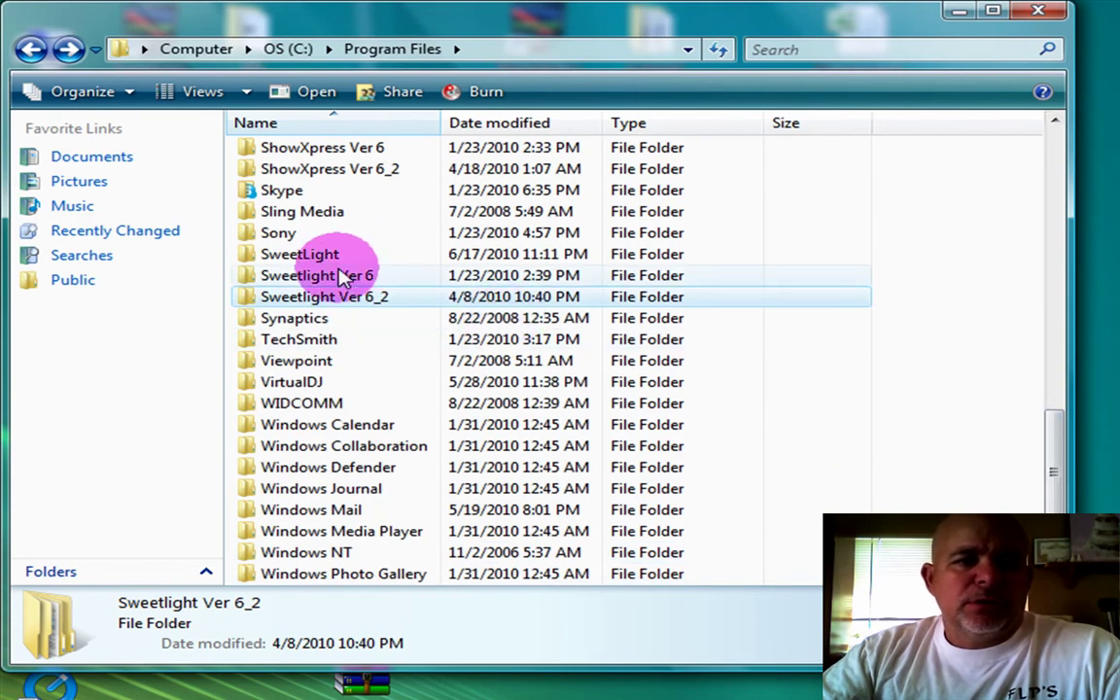
{"action": "double_click", "coordinate": [377, 180]}
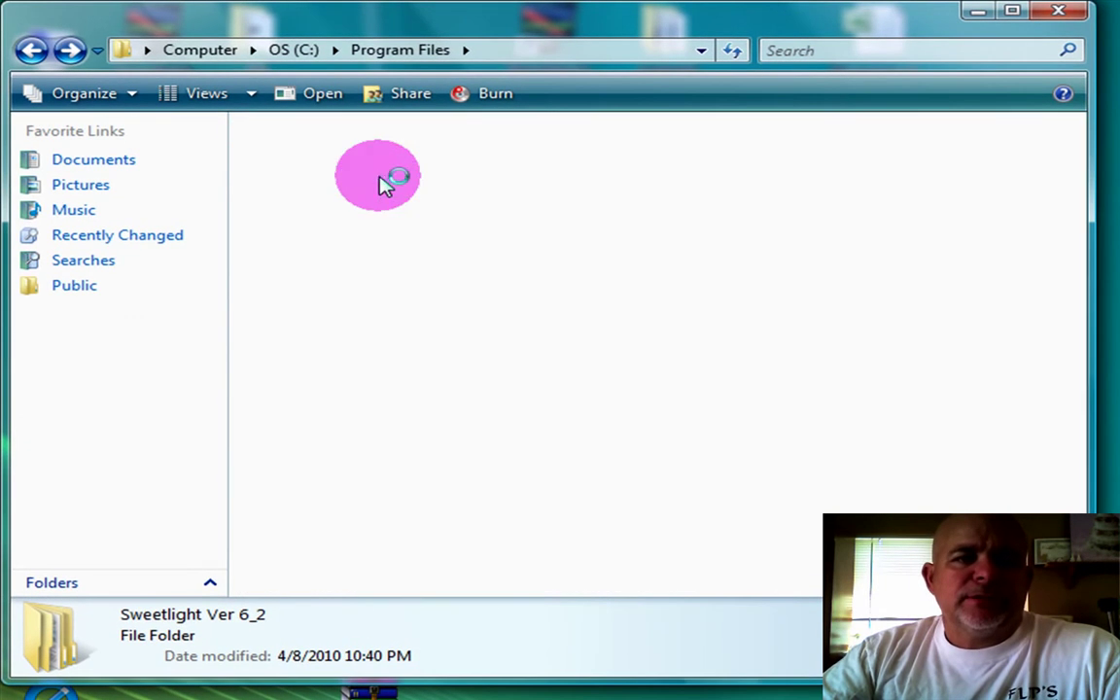
{"action": "double_click", "coordinate": [297, 160]}
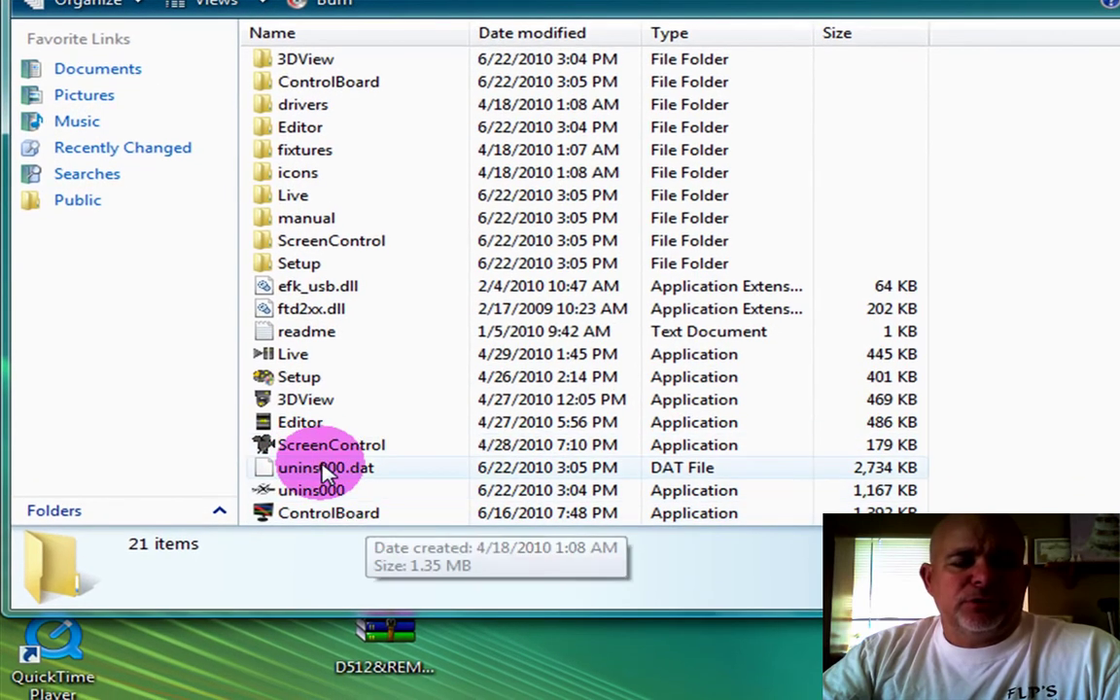
Move the ShowXpress folder window right and open the user's home folder from the desktop.
{"action": "double_click", "coordinate": [437, 402]}
{"action": "right_click", "coordinate": [437, 401]}
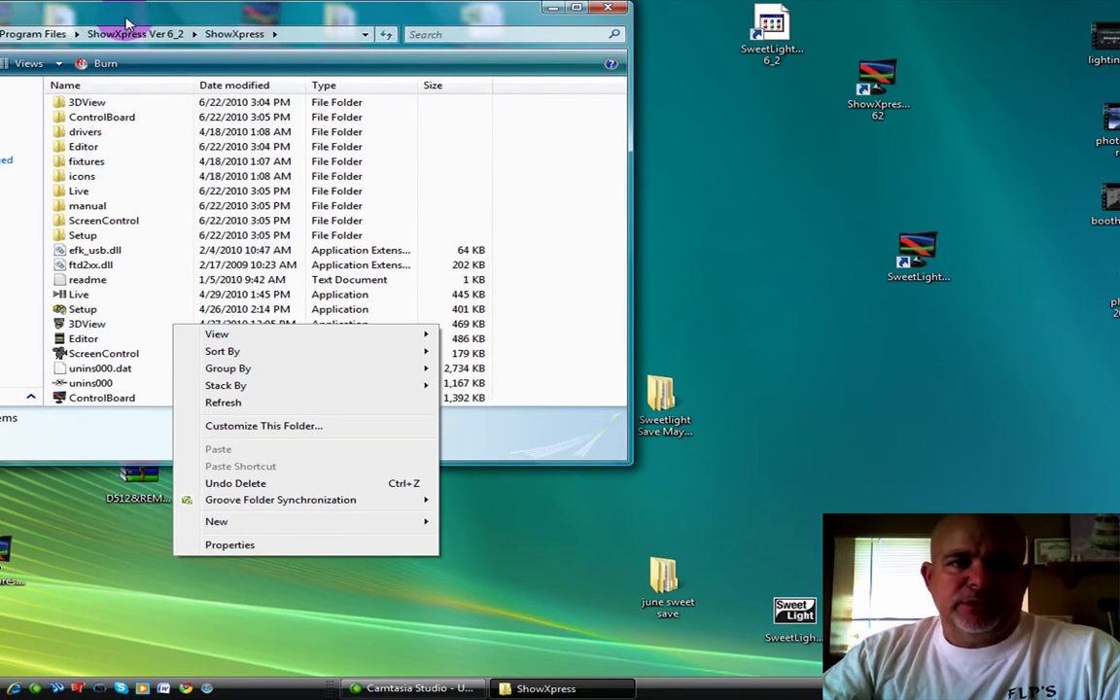
{"action": "mouse_move", "coordinate": [127, 21]}
{"action": "left_mouse_down"}
{"action": "mouse_move", "coordinate": [724, 12]}
{"action": "mouse_move", "coordinate": [639, 11]}
{"action": "left_mouse_up"}
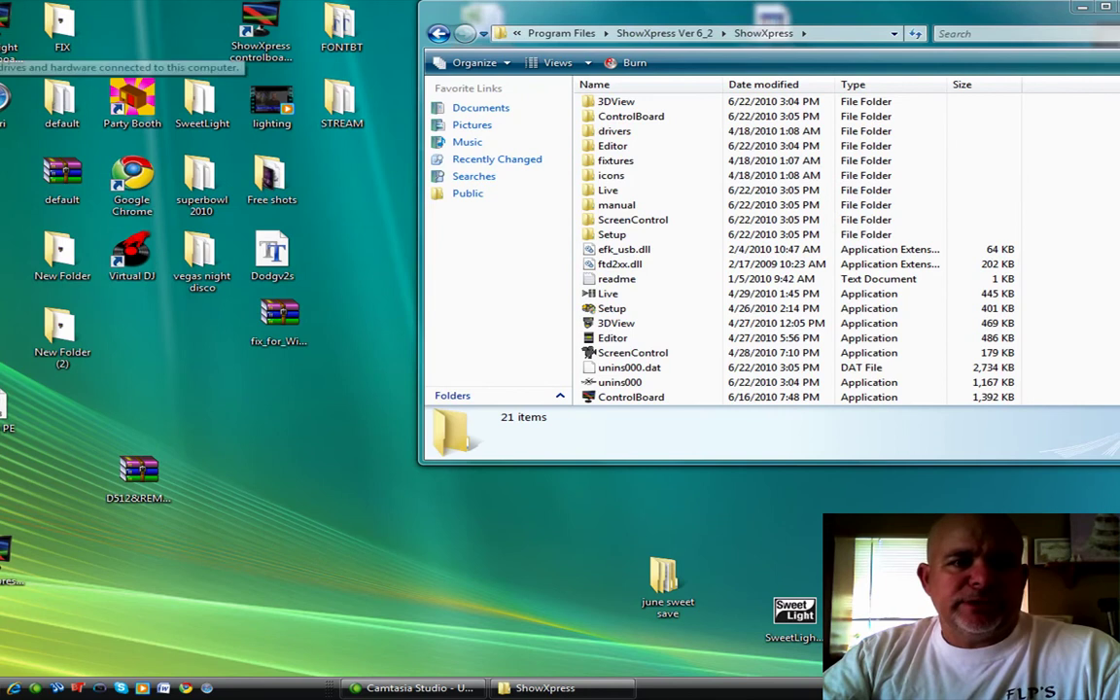
{"action": "double_click", "coordinate": [5, 107]}
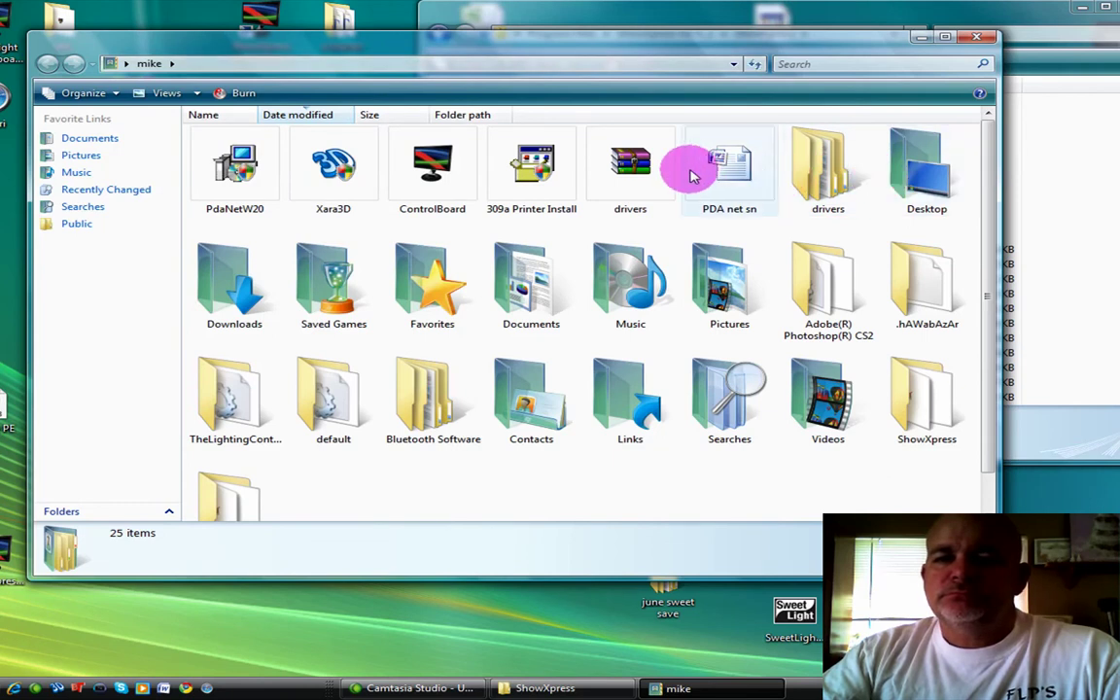
Open fix_for_Windows.zip from the Downloads folder in WinRAR, dismissing the licence reminder.
{"action": "left_click", "coordinate": [216, 288]}
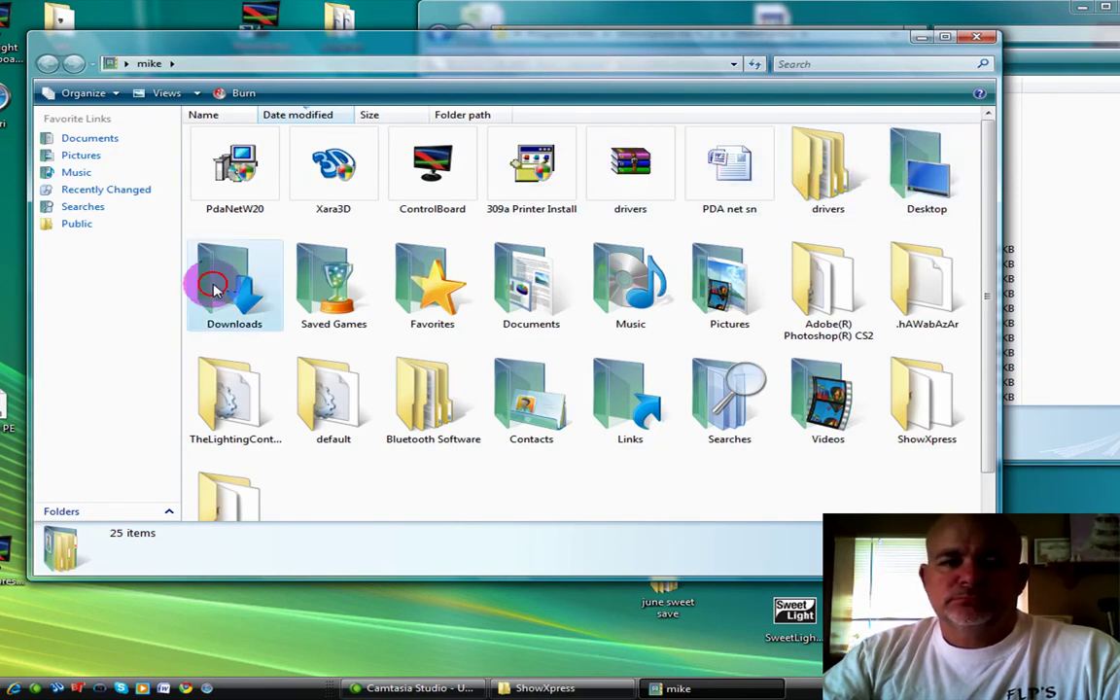
{"action": "double_click", "coordinate": [216, 288]}
{"action": "left_click", "coordinate": [199, 131]}
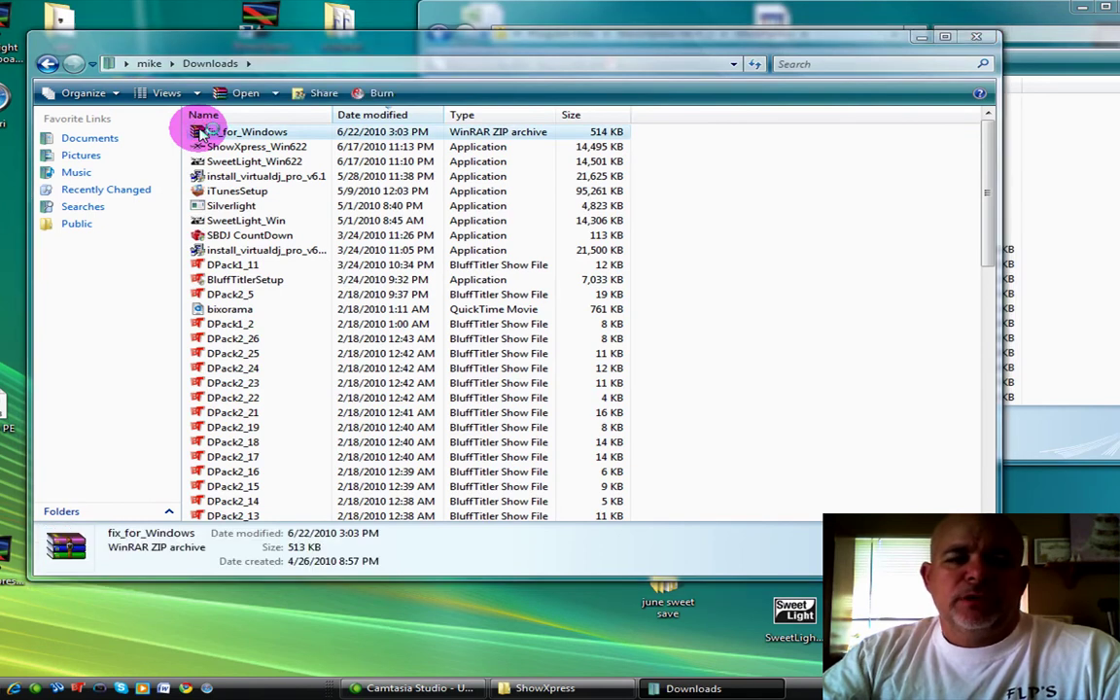
{"action": "double_click", "coordinate": [199, 131]}
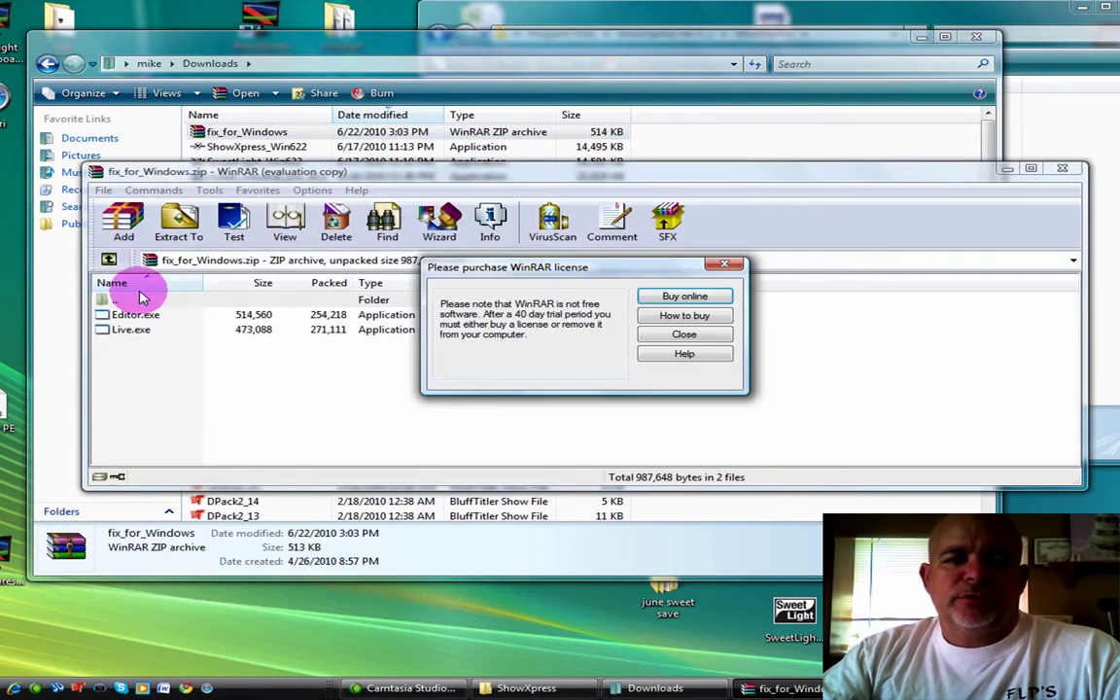
{"action": "left_click", "coordinate": [683, 334]}
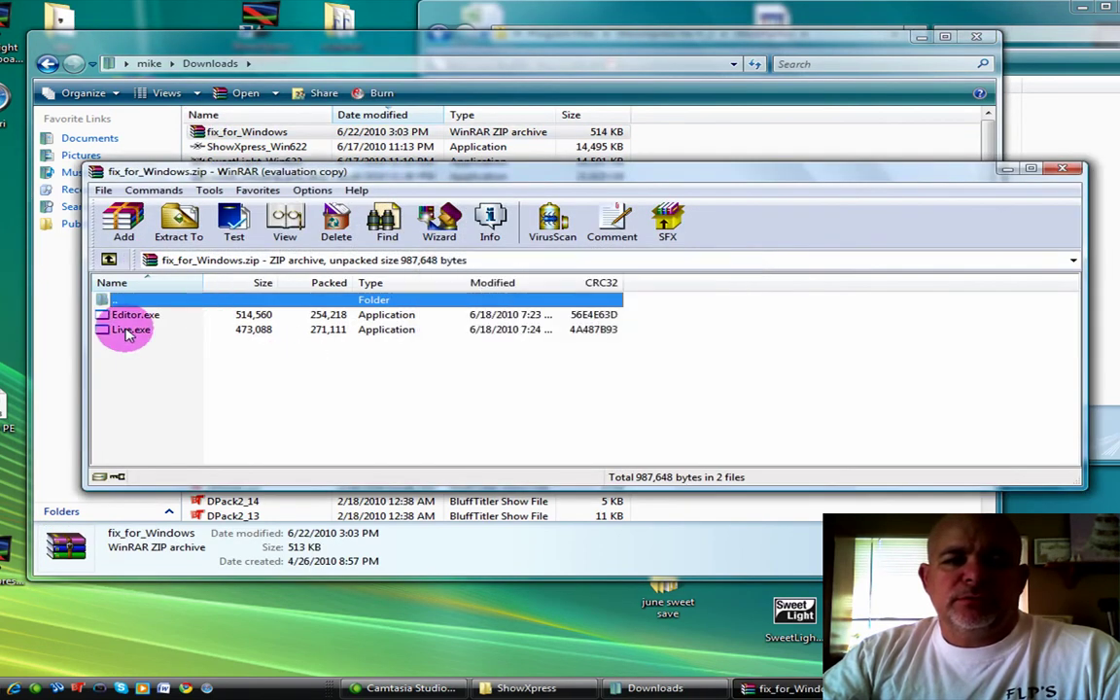
Drag Live.exe and Editor.exe from the archive onto the desktop, then close WinRAR.
{"action": "left_click_drag", "start_coordinate": [122, 328], "coordinate": [159, 578]}
{"action": "left_click_drag", "start_coordinate": [168, 623], "coordinate": [167, 627]}
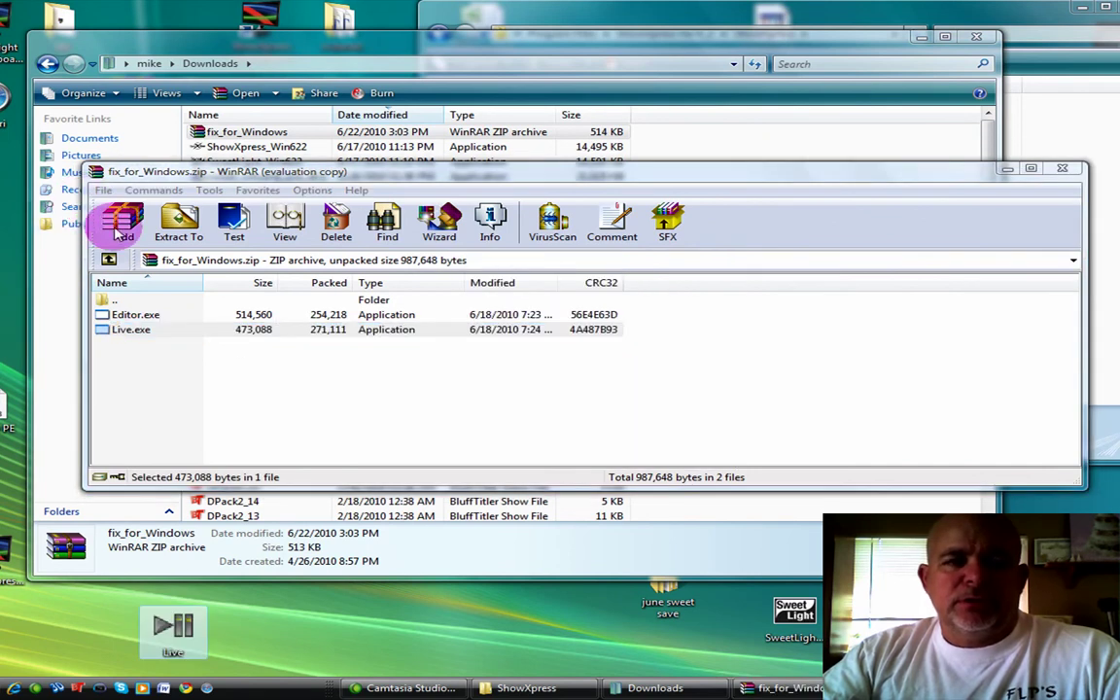
{"action": "left_click", "coordinate": [122, 314]}
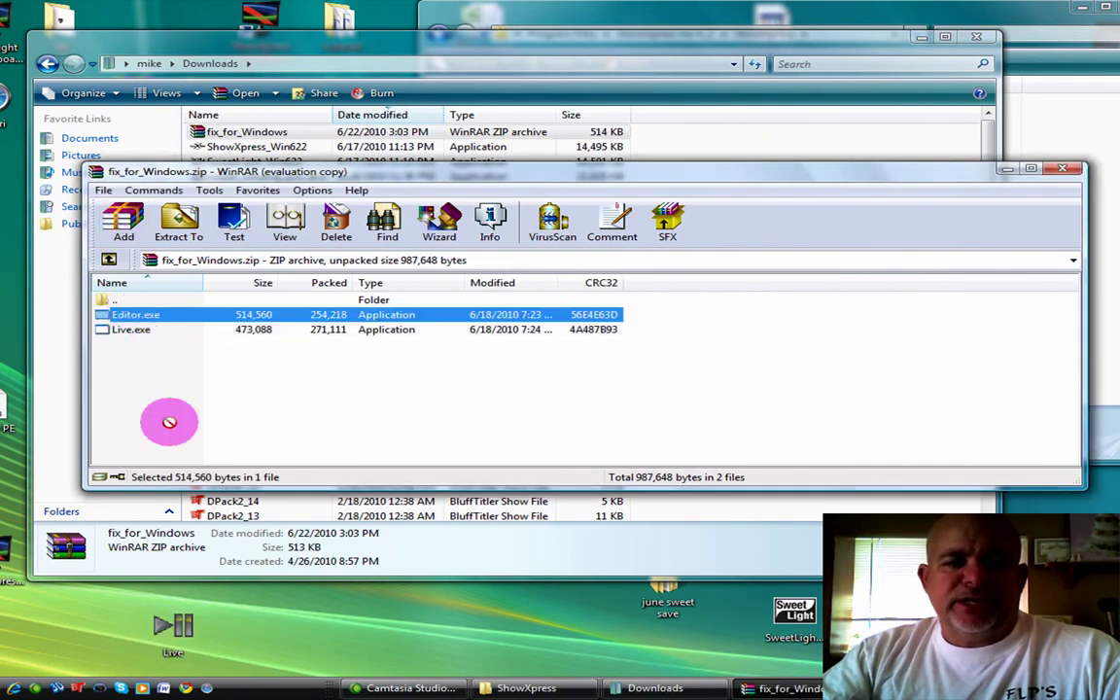
{"action": "left_click", "coordinate": [298, 627]}
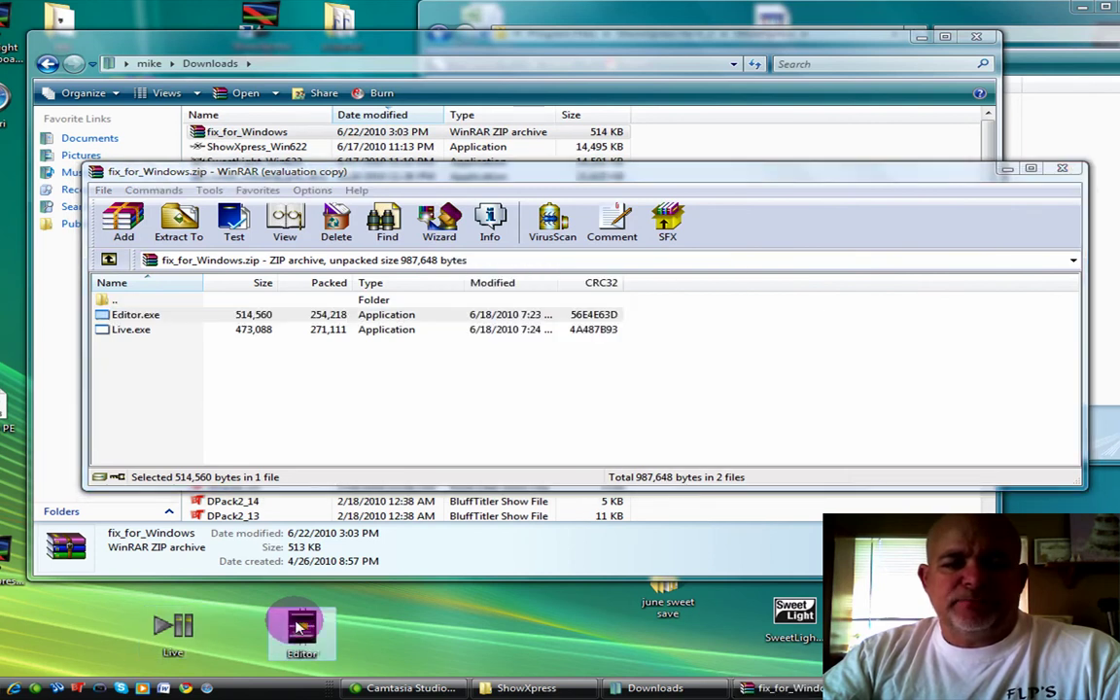
{"action": "left_click", "coordinate": [1063, 171]}
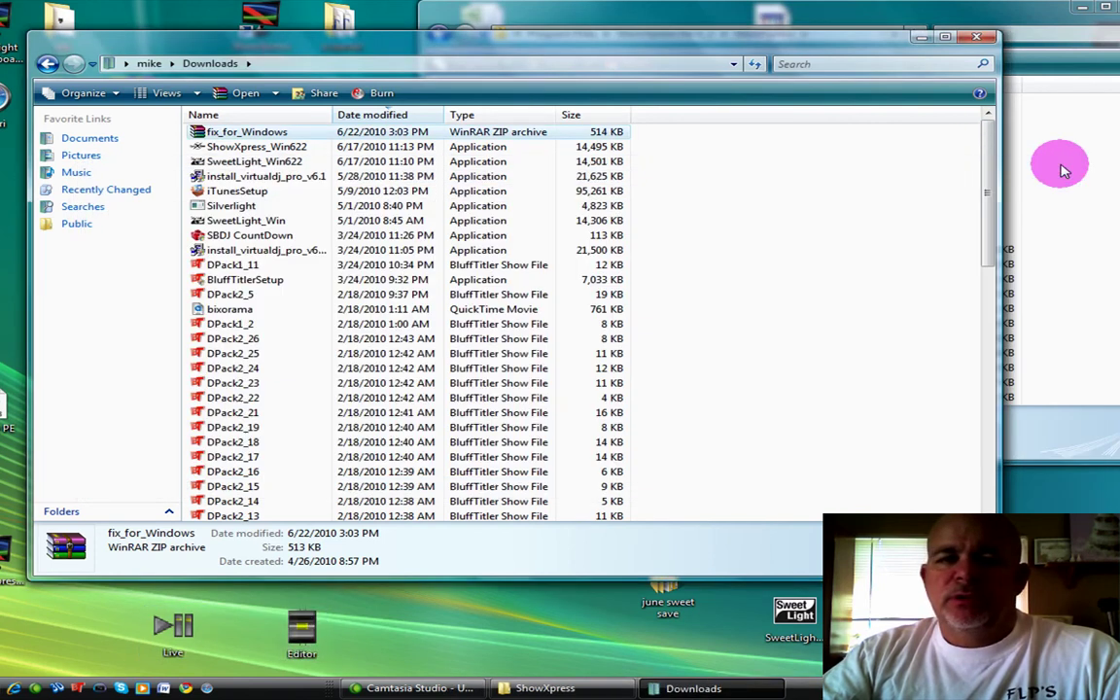
{"action": "left_click", "coordinate": [976, 38]}
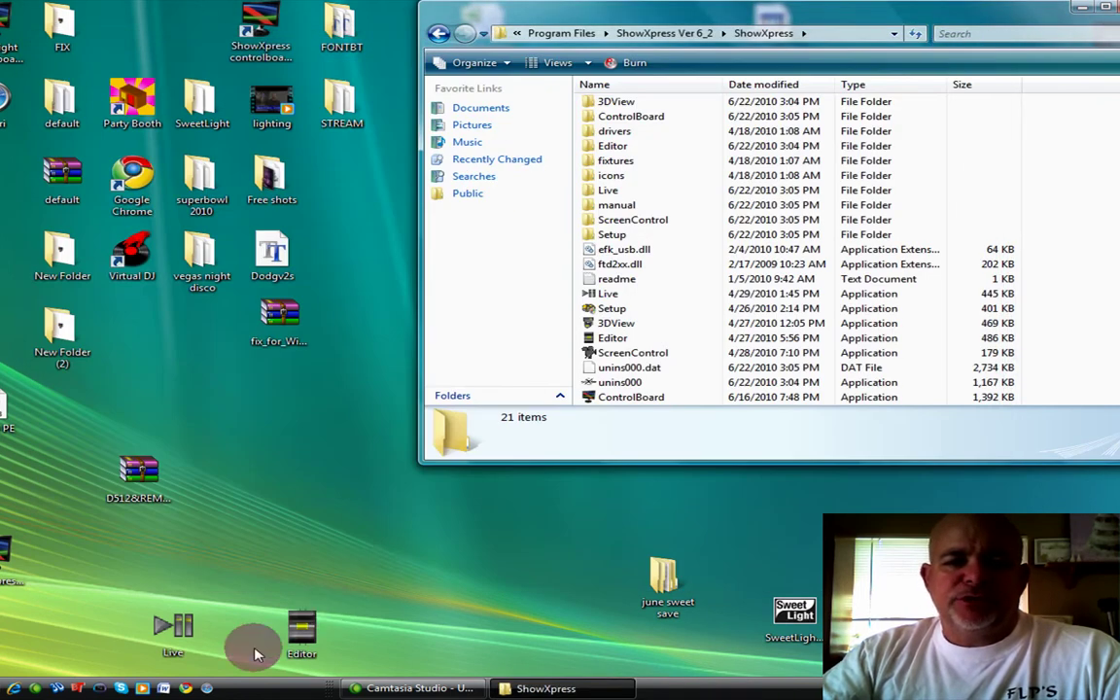
Move the desktop Editor.exe into the ShowXpress folder with Move and Replace, granting admin access.
{"action": "mouse_move", "coordinate": [301, 628]}
{"action": "left_mouse_down"}
{"action": "mouse_move", "coordinate": [567, 320]}
{"action": "mouse_move", "coordinate": [647, 282]}
{"action": "left_mouse_up"}
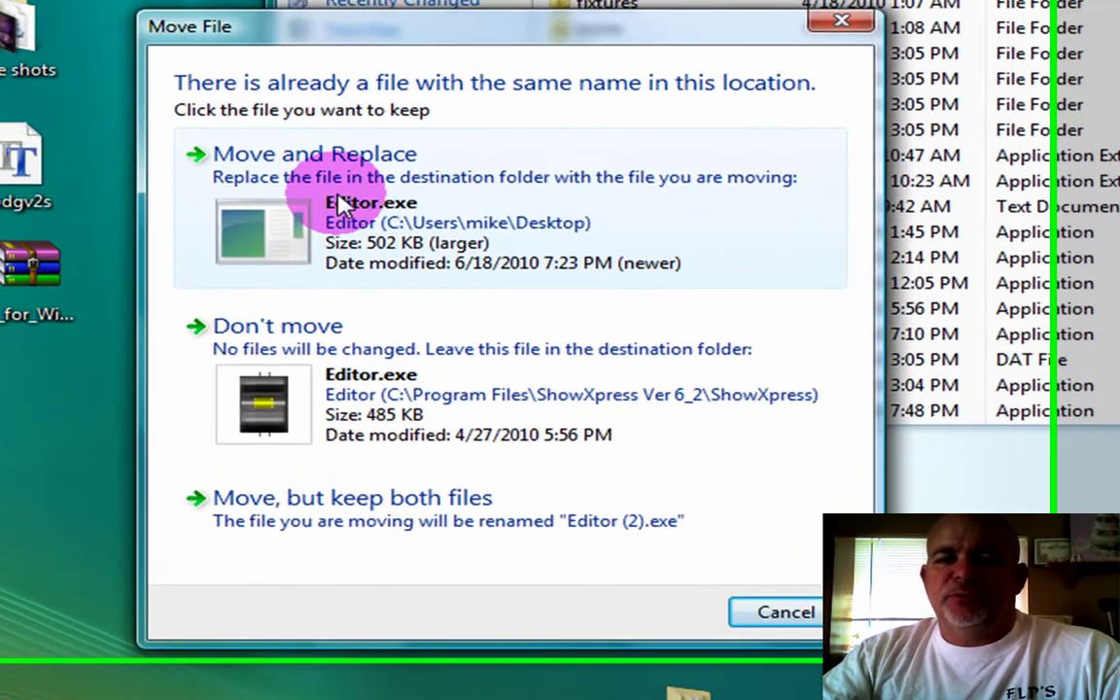
{"action": "left_click", "coordinate": [340, 209]}
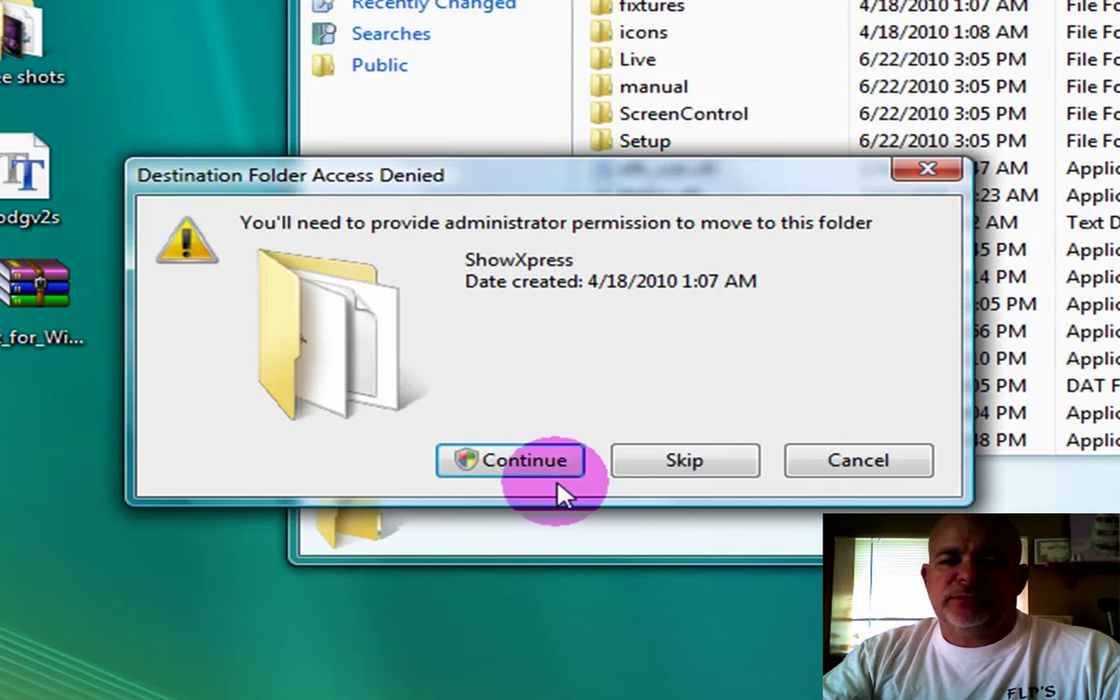
{"action": "left_click", "coordinate": [491, 463]}
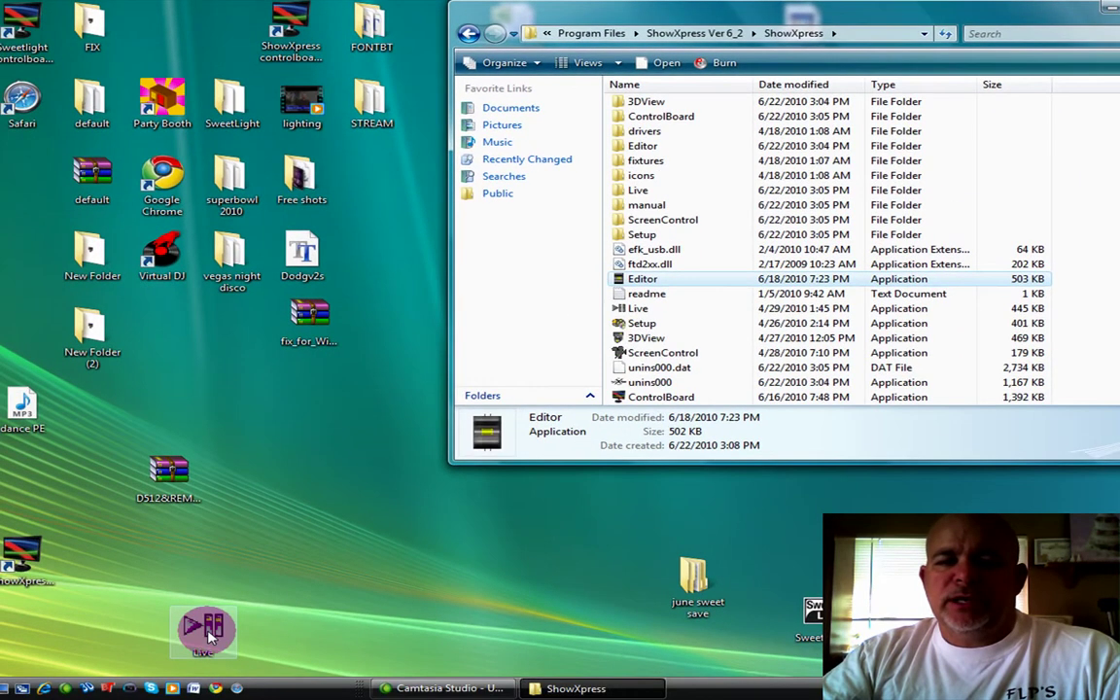
Test-launch the updated Editor from the install folder, then close it after it crashes.
{"action": "mouse_move", "coordinate": [207, 633]}
{"action": "left_mouse_down"}
{"action": "mouse_move", "coordinate": [234, 583]}
{"action": "mouse_move", "coordinate": [692, 282]}
{"action": "mouse_move", "coordinate": [731, 284]}
{"action": "left_mouse_up"}
{"action": "double_click", "coordinate": [733, 285]}
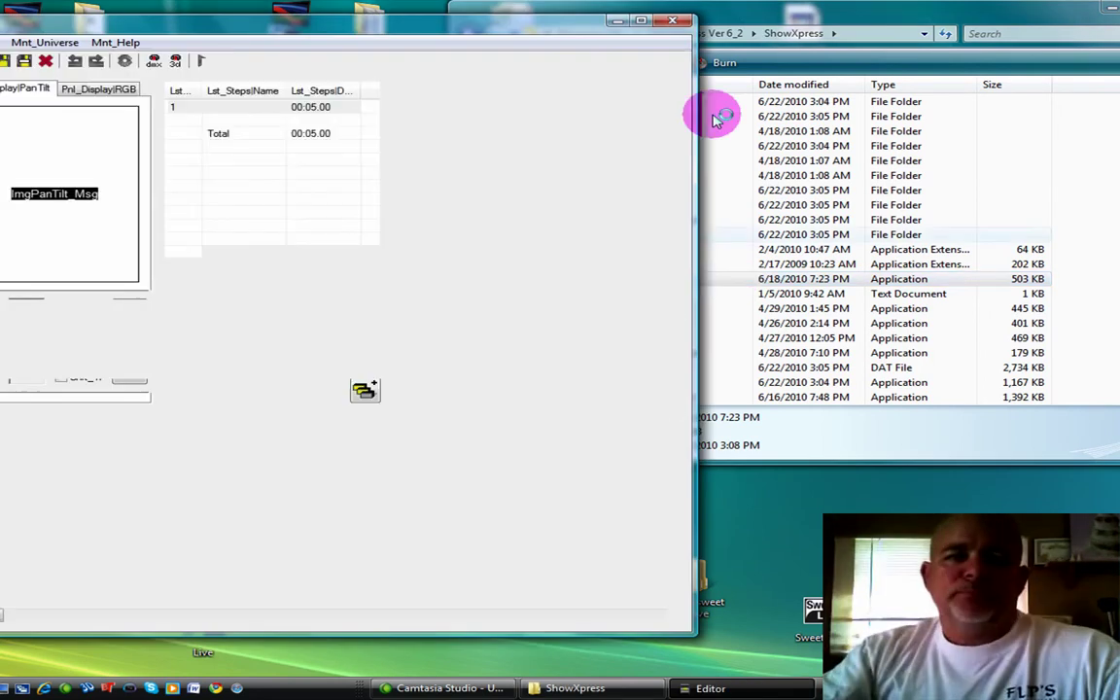
{"action": "left_click", "coordinate": [672, 19]}
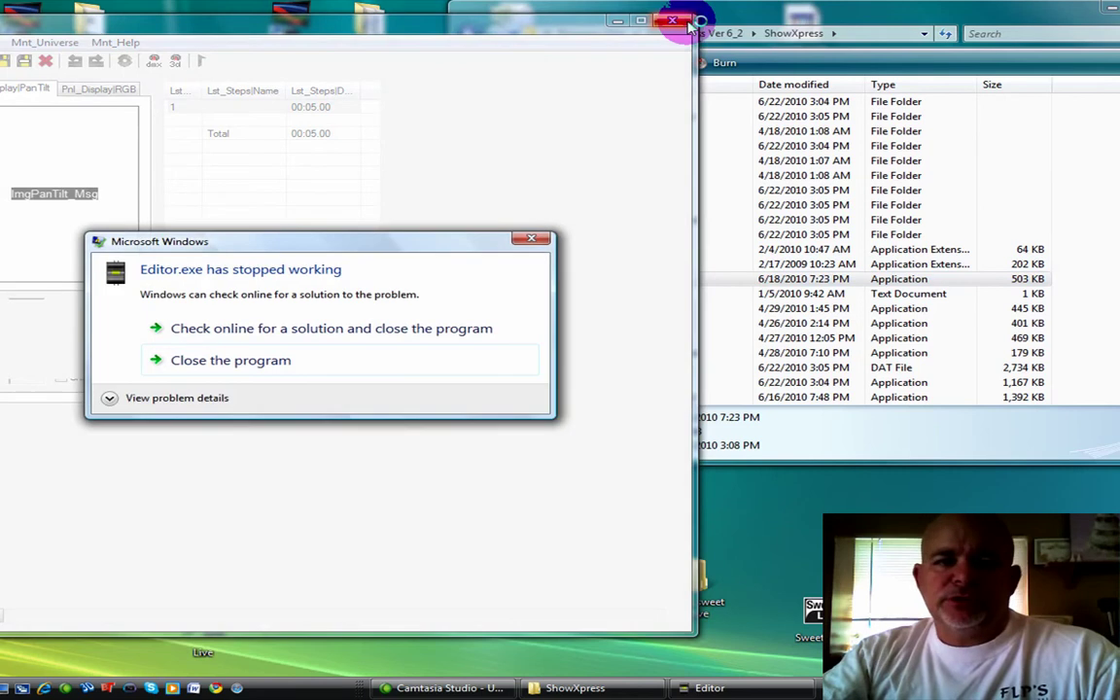
{"action": "left_click", "coordinate": [530, 239]}
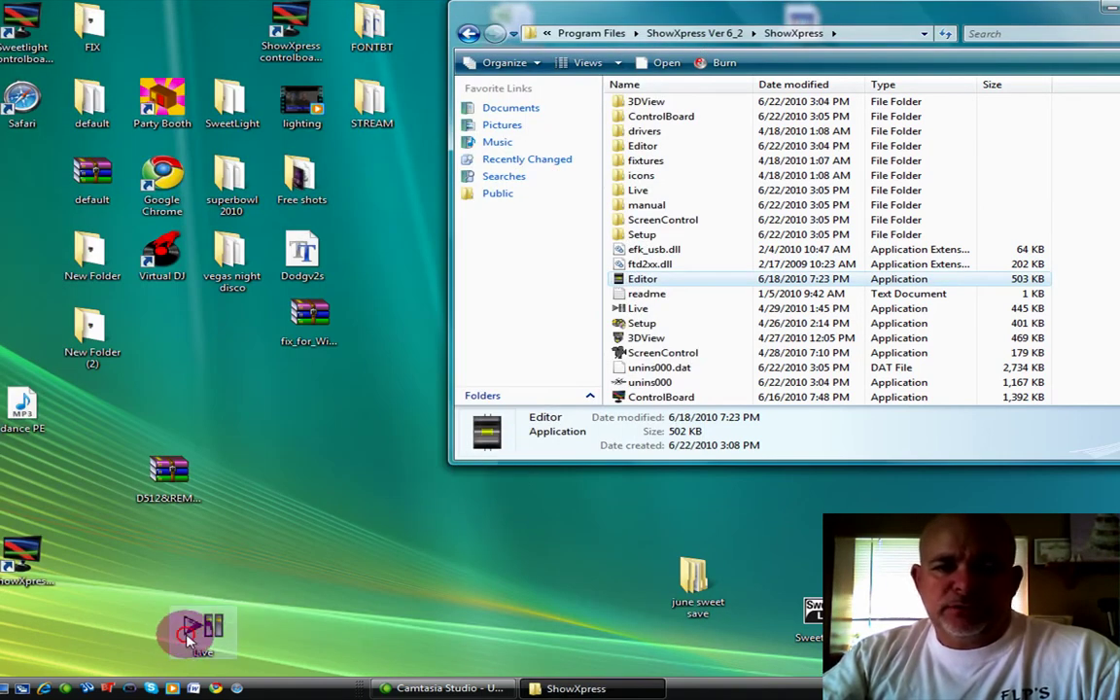
Move the desktop Live.exe into the ShowXpress folder with Move and Replace, then close Explorer.
{"action": "mouse_move", "coordinate": [188, 636]}
{"action": "left_mouse_down"}
{"action": "mouse_move", "coordinate": [599, 387]}
{"action": "mouse_move", "coordinate": [682, 354]}
{"action": "mouse_move", "coordinate": [710, 381]}
{"action": "mouse_move", "coordinate": [717, 366]}
{"action": "mouse_move", "coordinate": [721, 376]}
{"action": "left_mouse_up"}
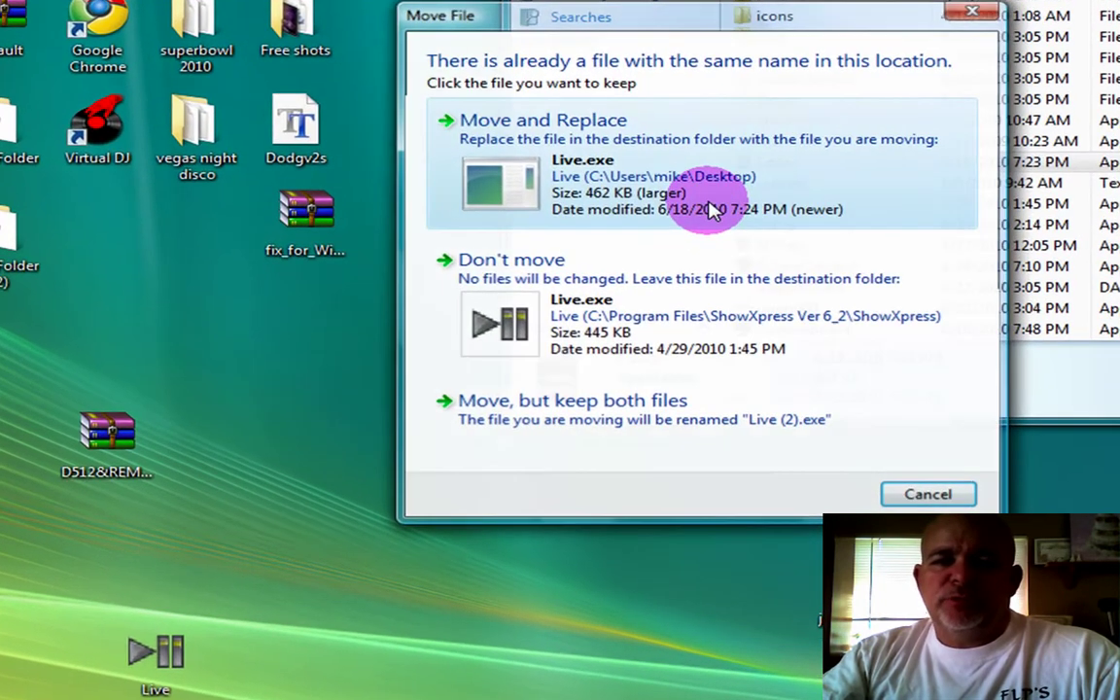
{"action": "left_click", "coordinate": [712, 211]}
{"action": "left_click", "coordinate": [677, 342]}
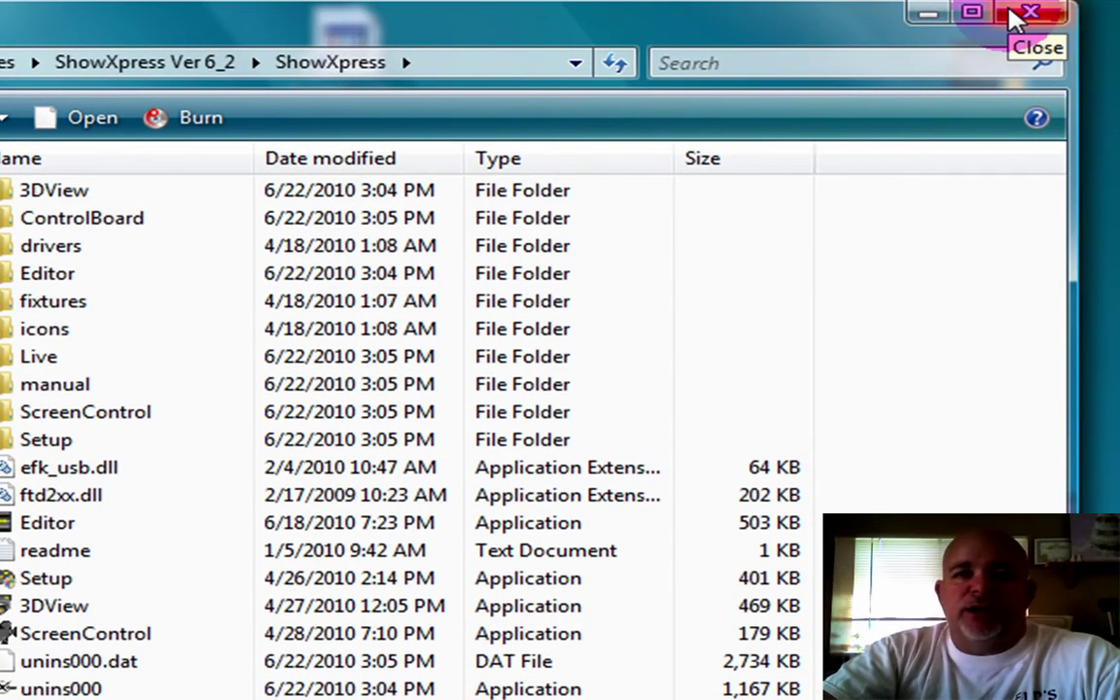
{"action": "left_click", "coordinate": [1013, 17]}
Launch the SweetLight ControlBoard shortcut and confirm it shows ver. 6.22 beta1.
{"action": "left_click", "coordinate": [612, 458]}
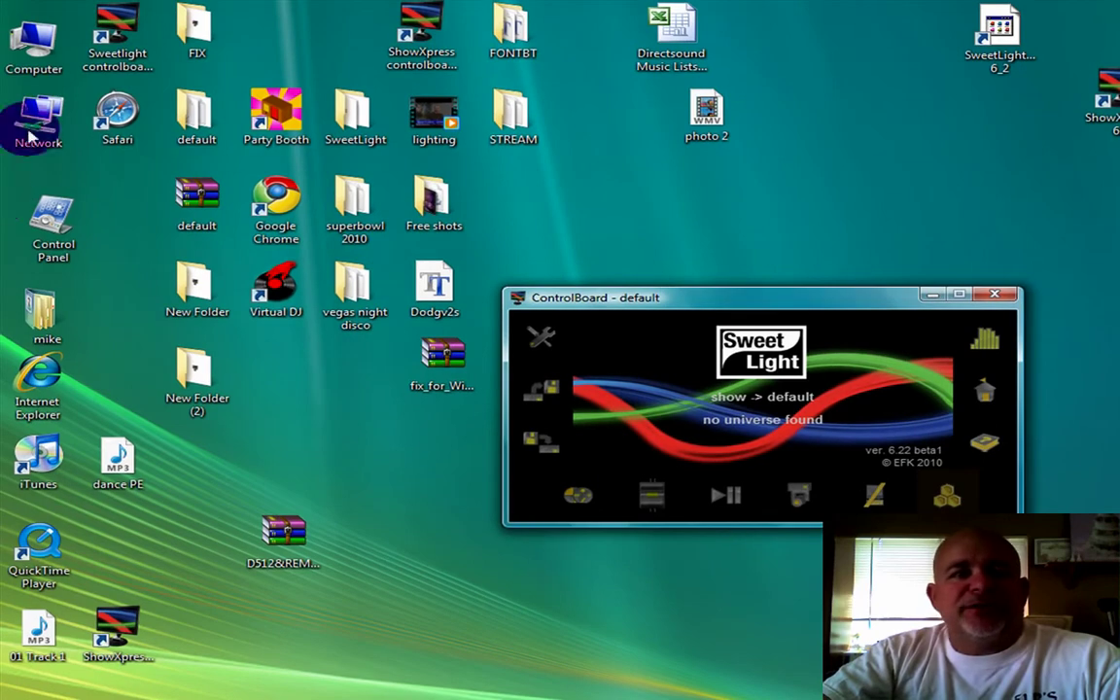
Browse C:\Program Files into the Sweetlight Ver 6_2\SweetLight folder.
{"action": "double_click", "coordinate": [20, 39]}
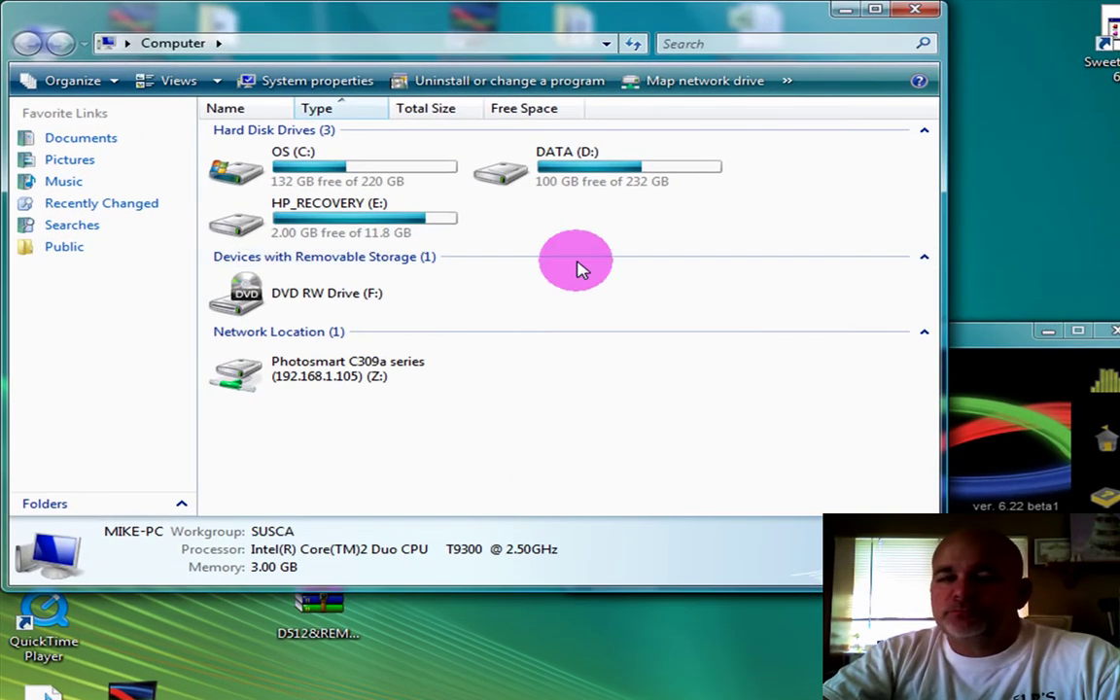
{"action": "double_click", "coordinate": [311, 162]}
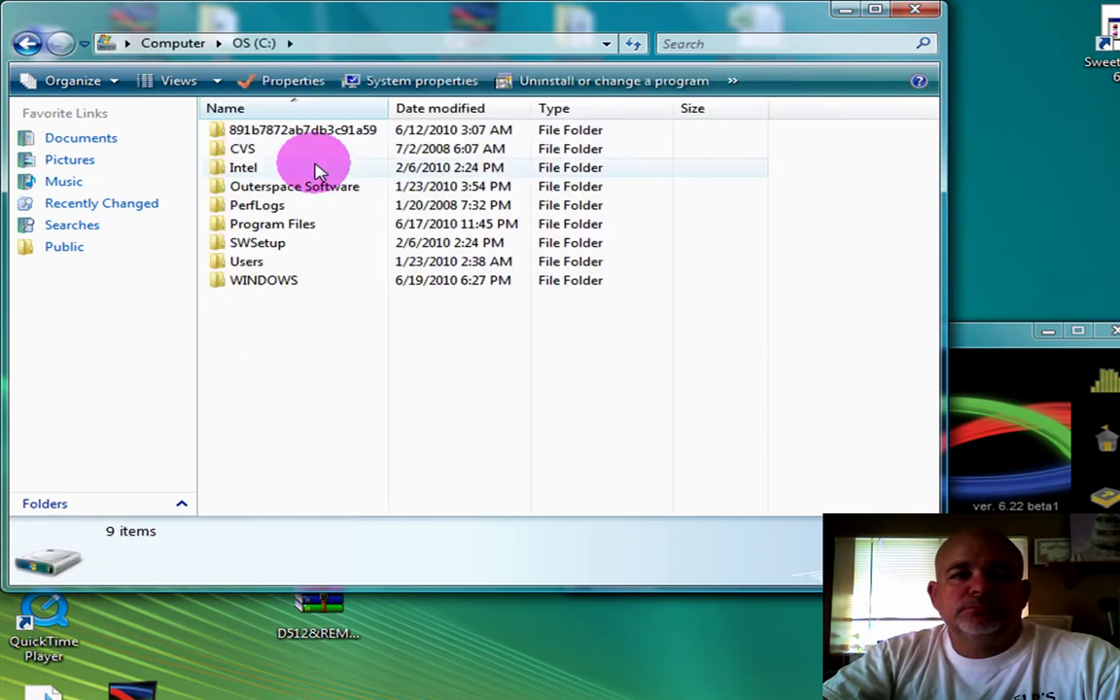
{"action": "double_click", "coordinate": [278, 224]}
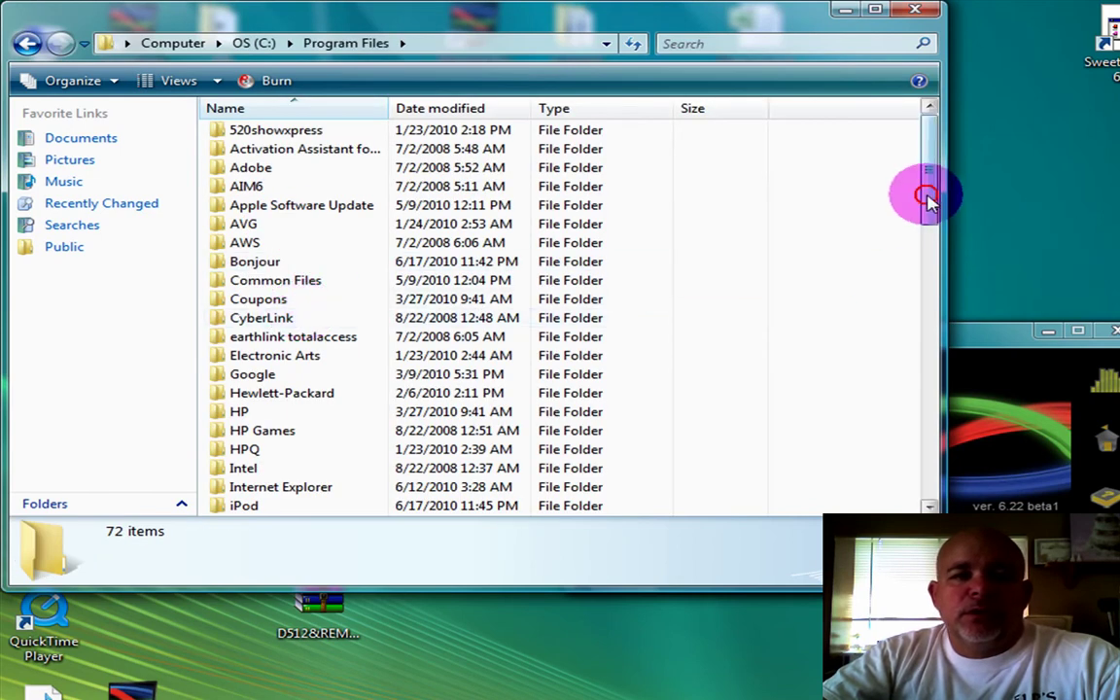
{"action": "left_click_drag", "start_coordinate": [924, 200], "coordinate": [885, 430]}
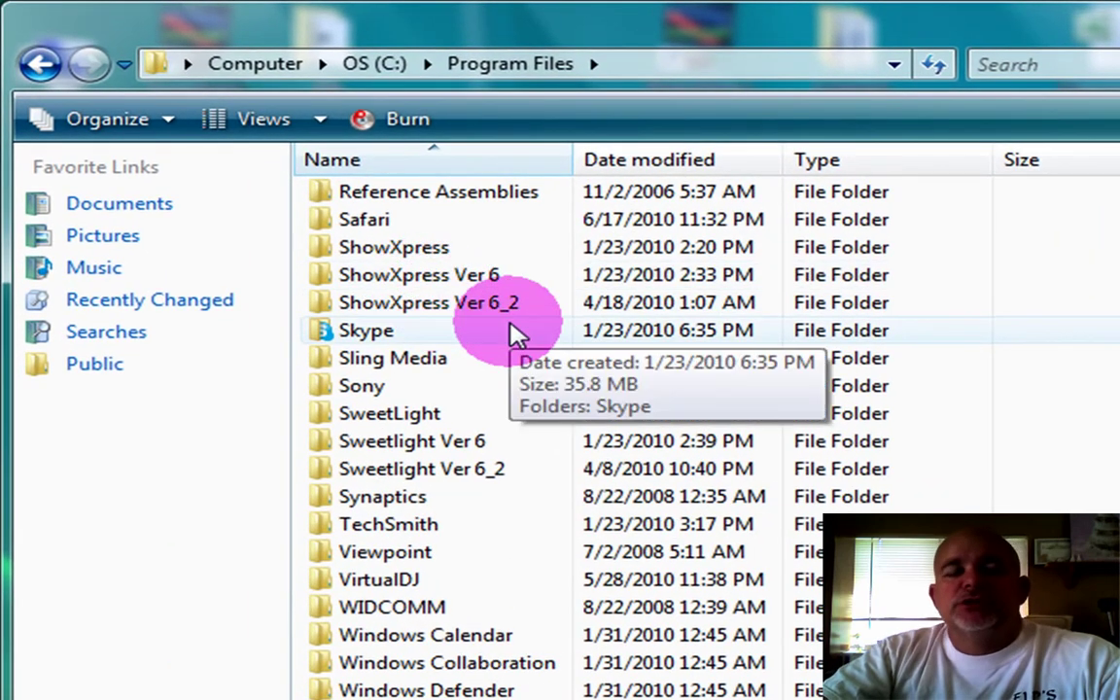
{"action": "double_click", "coordinate": [452, 471]}
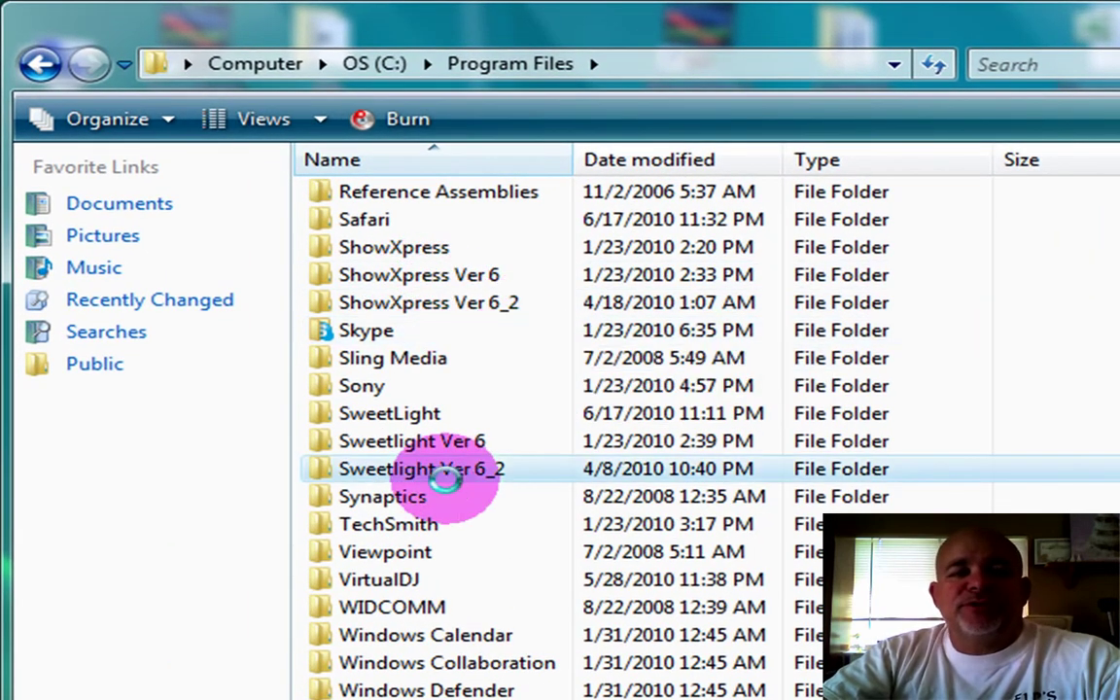
{"action": "double_click", "coordinate": [417, 192]}
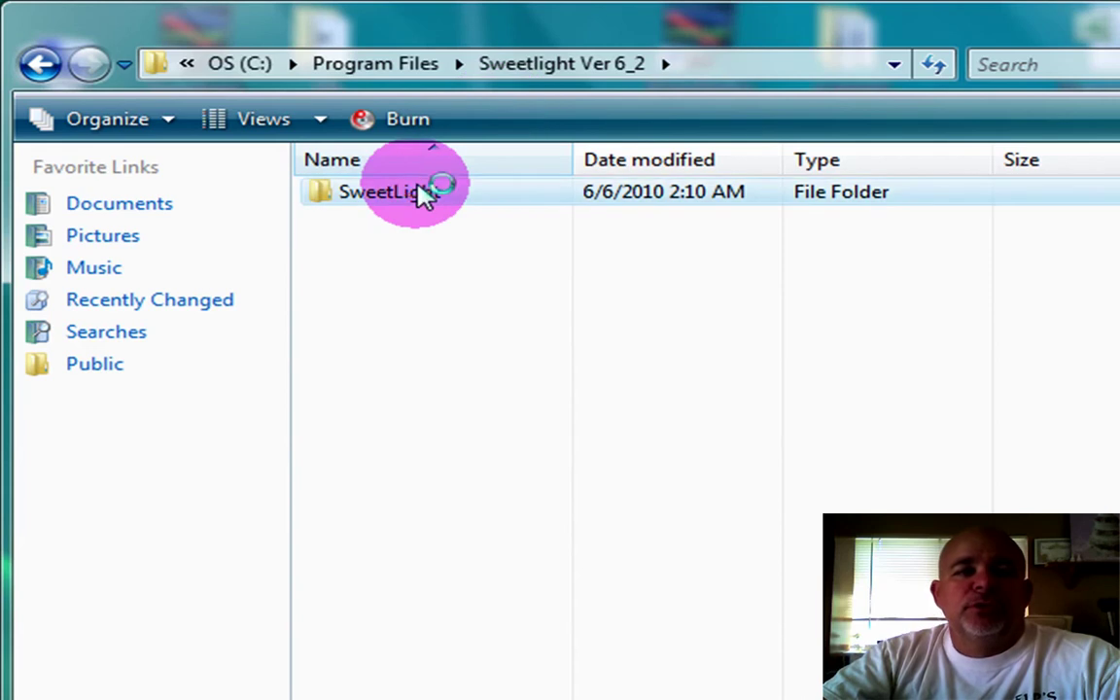
Go back and open Program Files\Sweetlight Ver 6\SweetLight, moving the window right.
{"action": "left_click", "coordinate": [45, 66]}
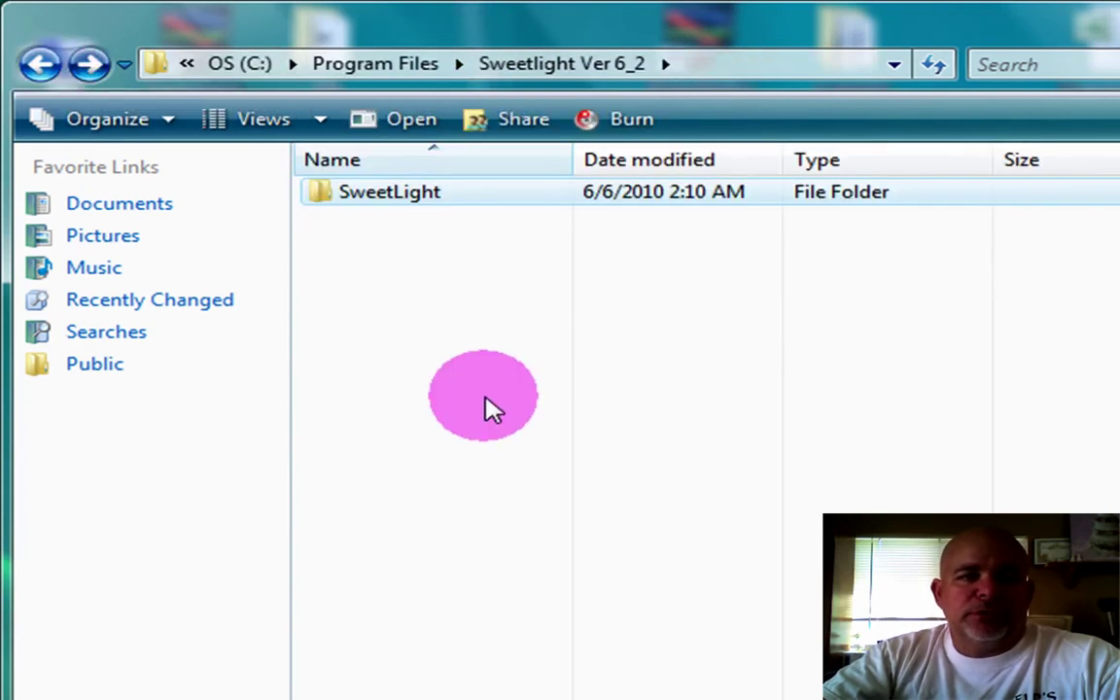
{"action": "left_click", "coordinate": [41, 65]}
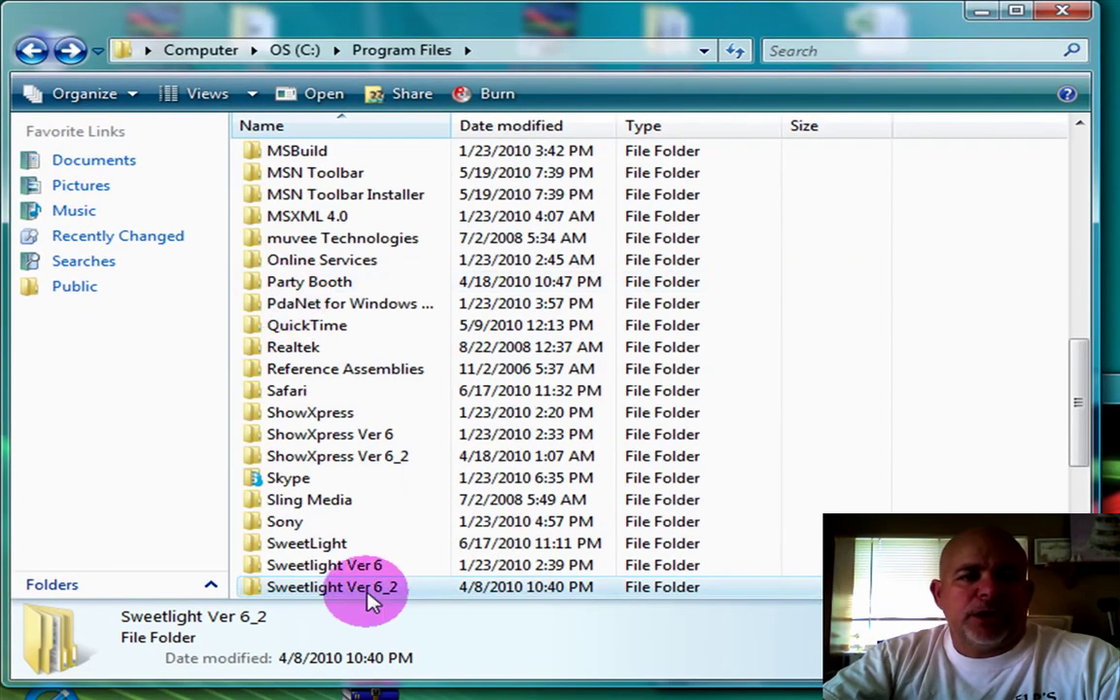
{"action": "double_click", "coordinate": [324, 568]}
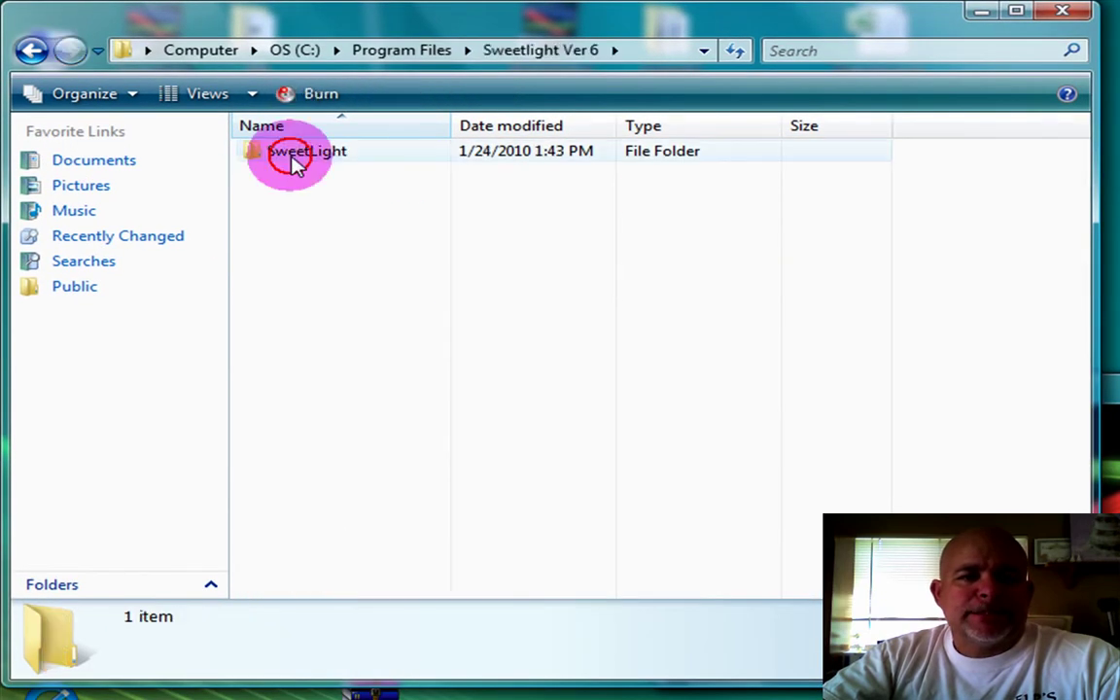
{"action": "double_click", "coordinate": [297, 160]}
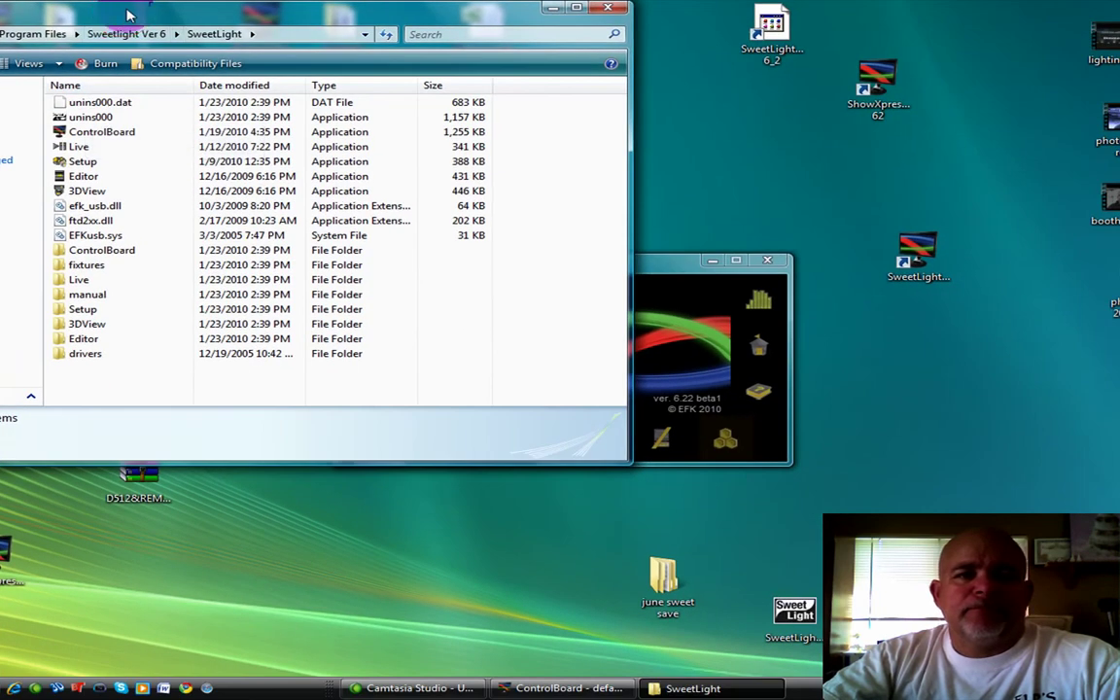
{"action": "left_click_drag", "start_coordinate": [122, 20], "coordinate": [559, 20]}
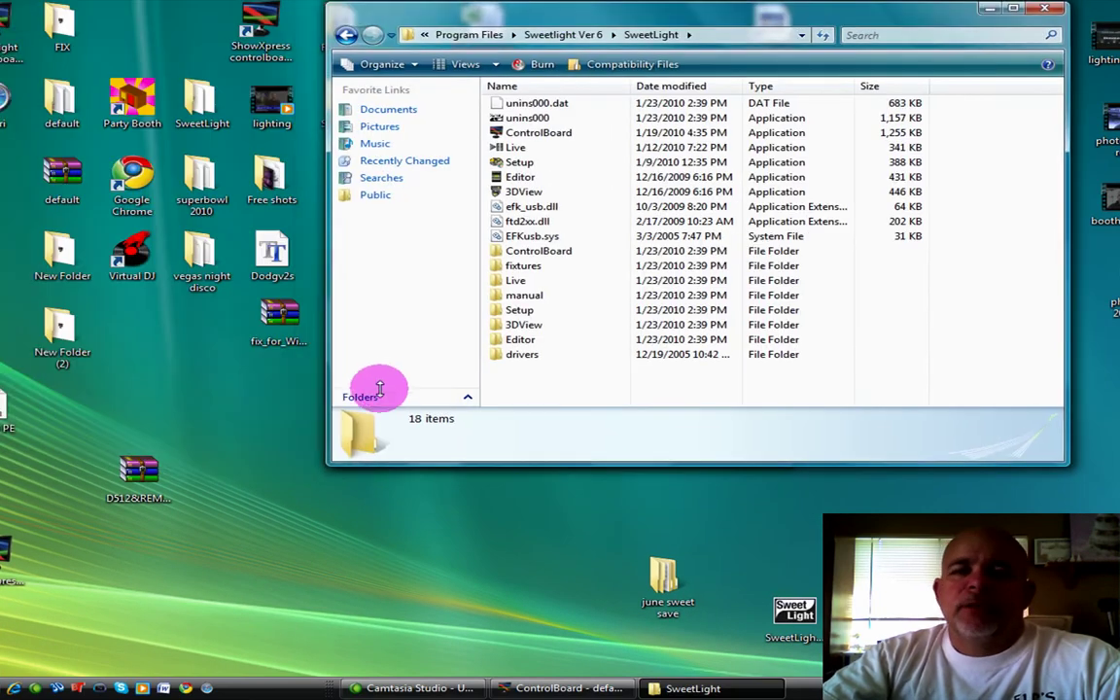
Check Documents\Downloads, close it as empty, then open the home folder and select Downloads.
{"action": "double_click", "coordinate": [4, 107]}
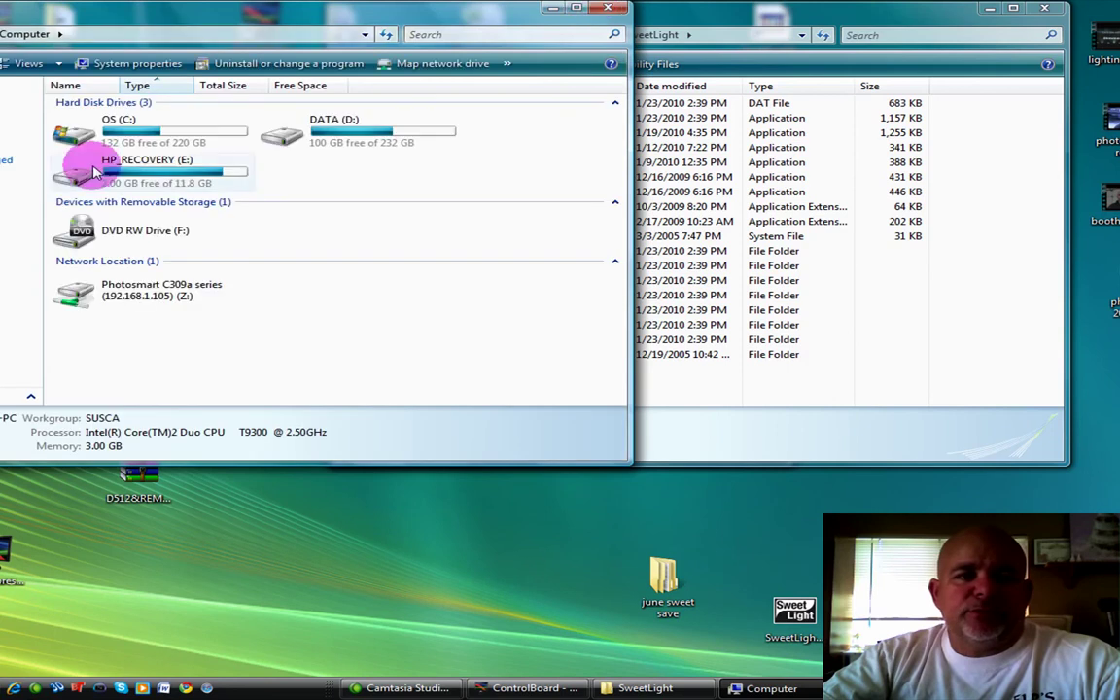
{"action": "left_click", "coordinate": [19, 109]}
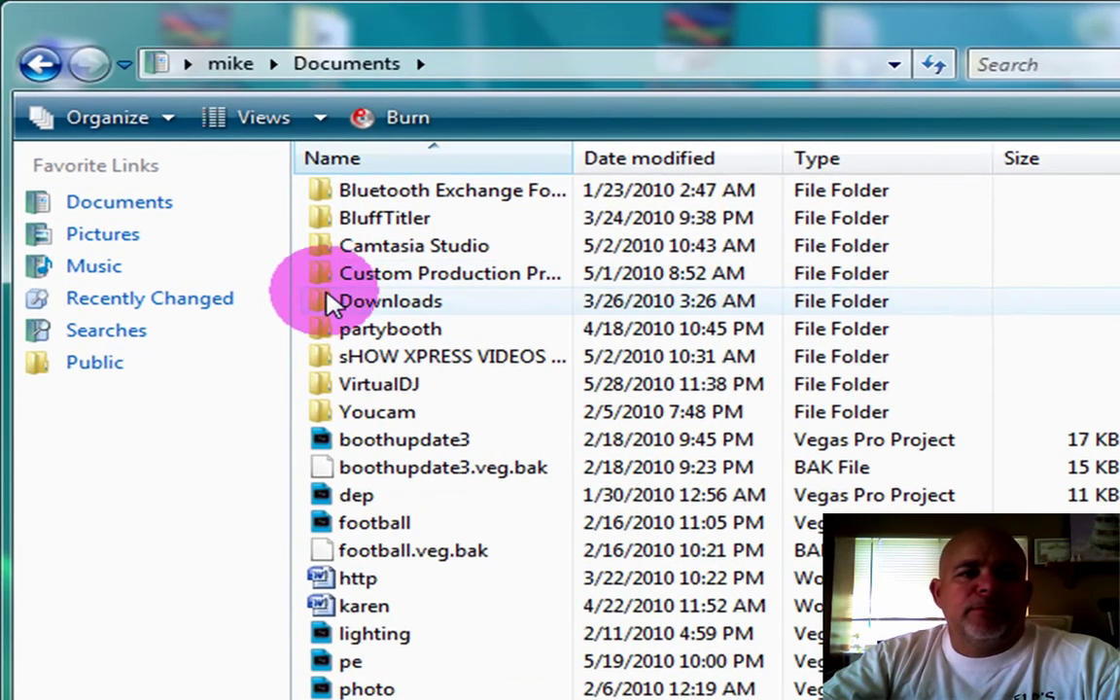
{"action": "left_click", "coordinate": [330, 303]}
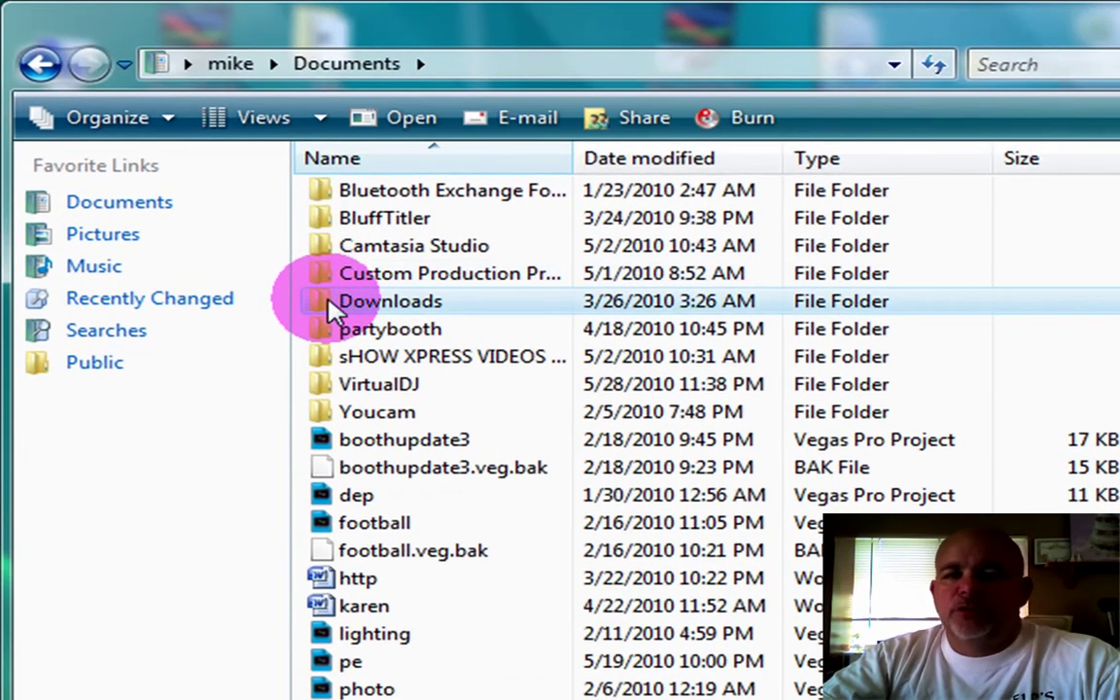
{"action": "double_click", "coordinate": [331, 303]}
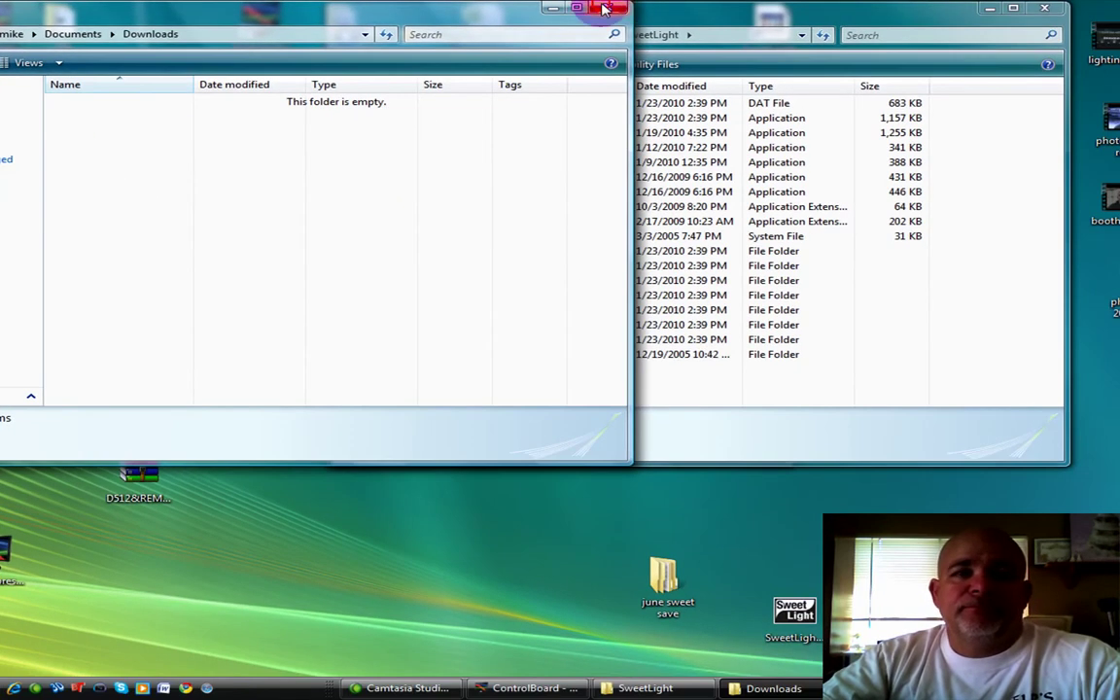
{"action": "left_click", "coordinate": [609, 8]}
{"action": "double_click", "coordinate": [118, 163]}
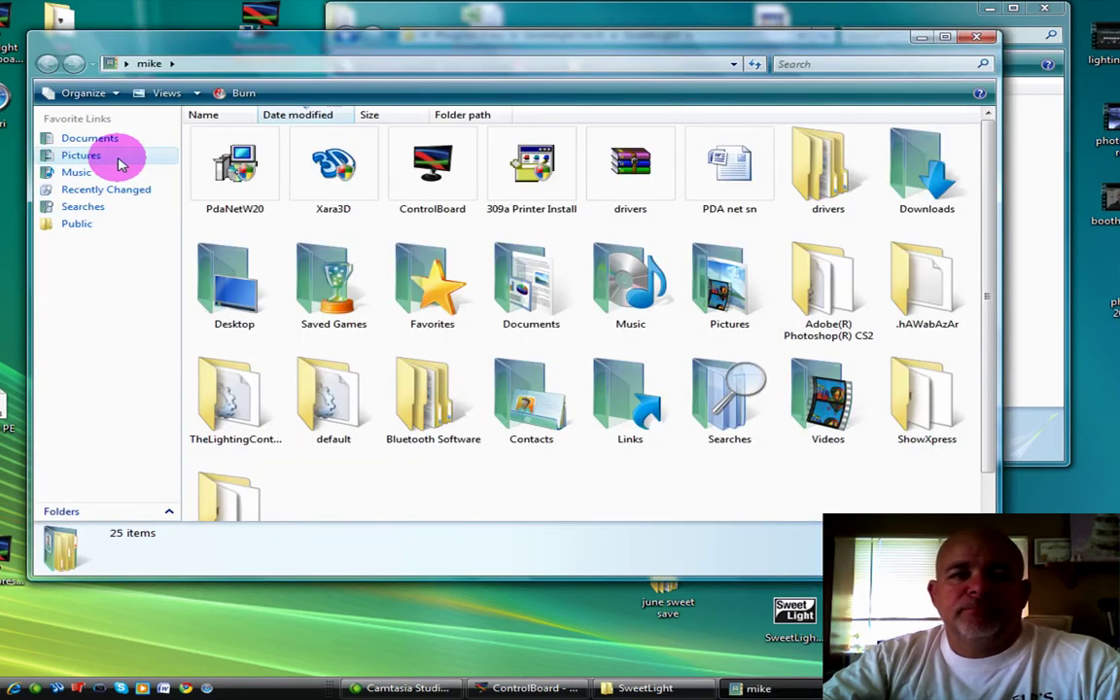
{"action": "left_click", "coordinate": [957, 141]}
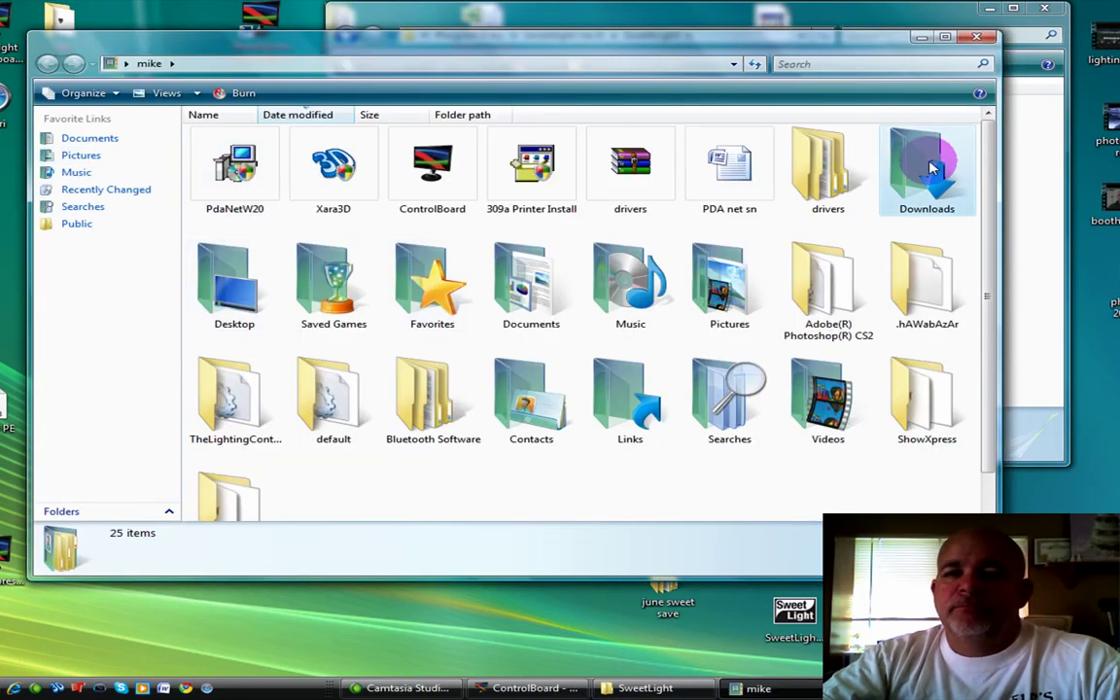